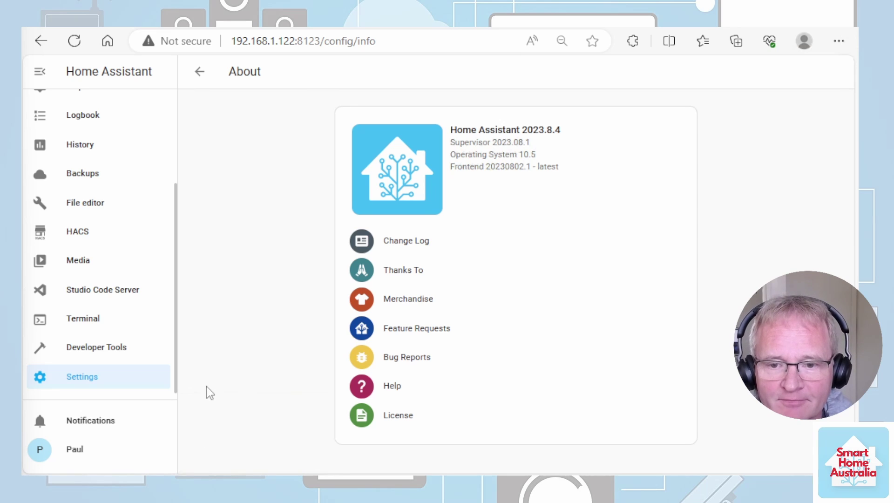
Search HACS integrations for 'alarmo' and download the Alarmo integration.
click(93, 232)
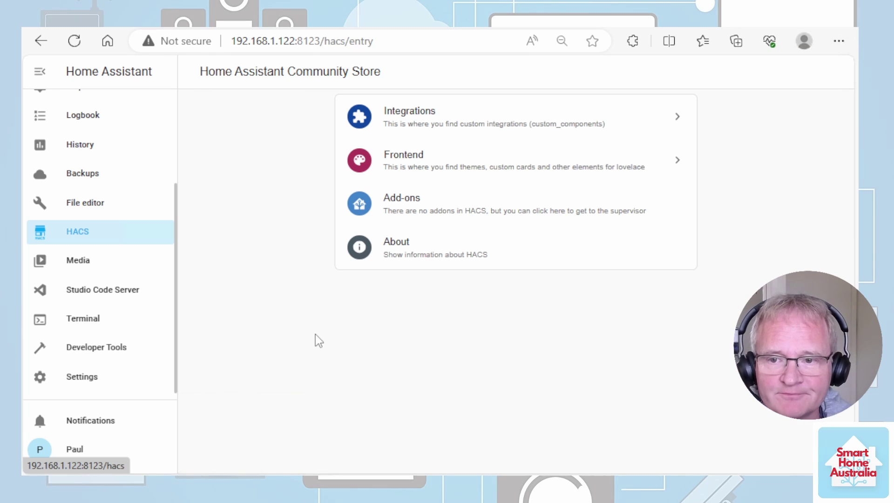
click(415, 129)
click(726, 456)
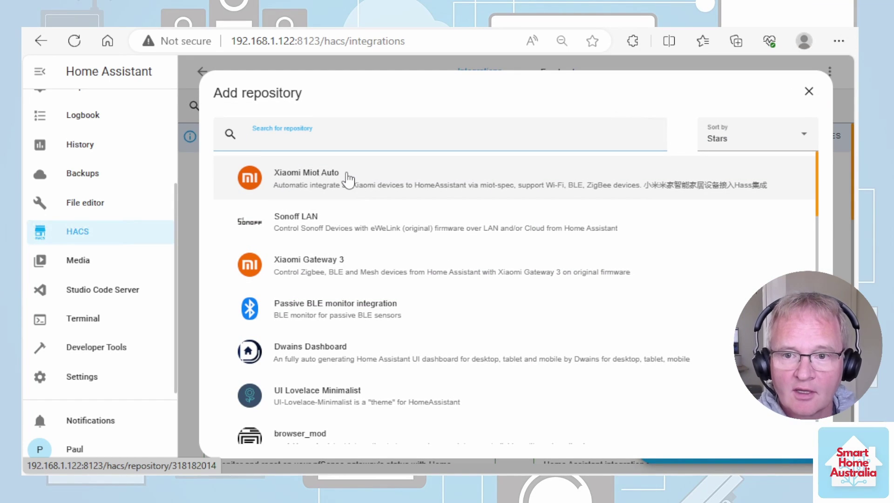
text(alarmo)
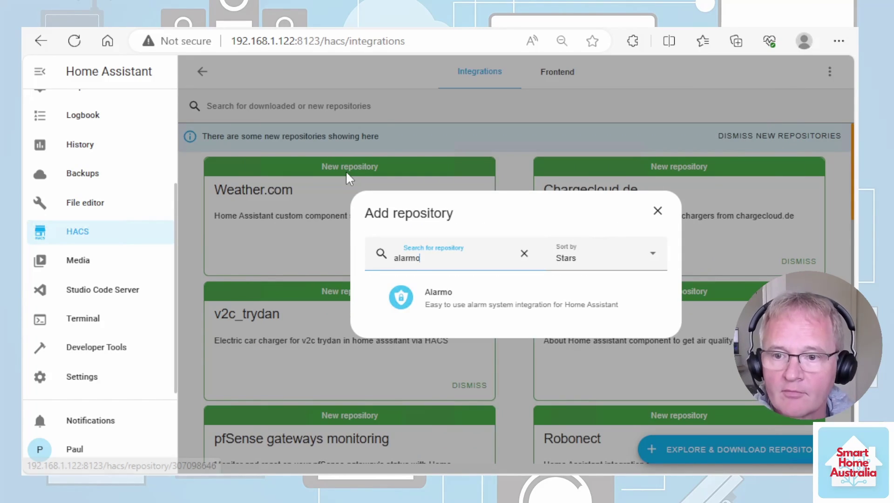
click(515, 295)
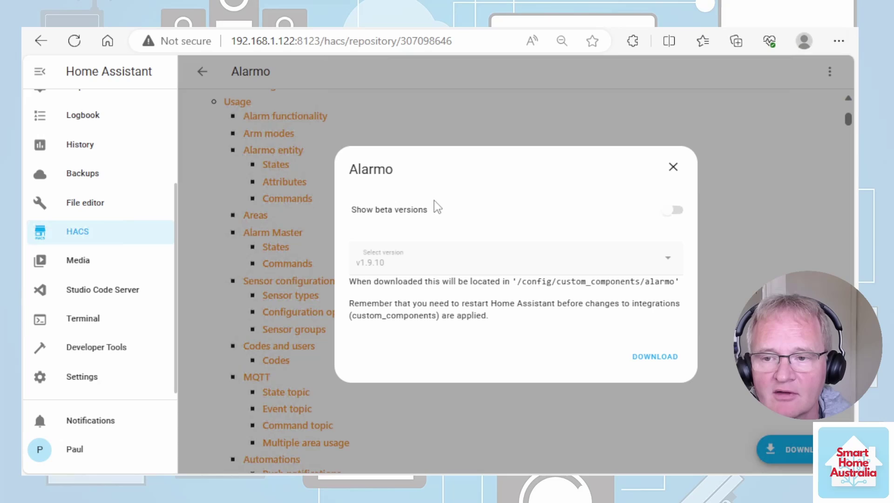
click(657, 356)
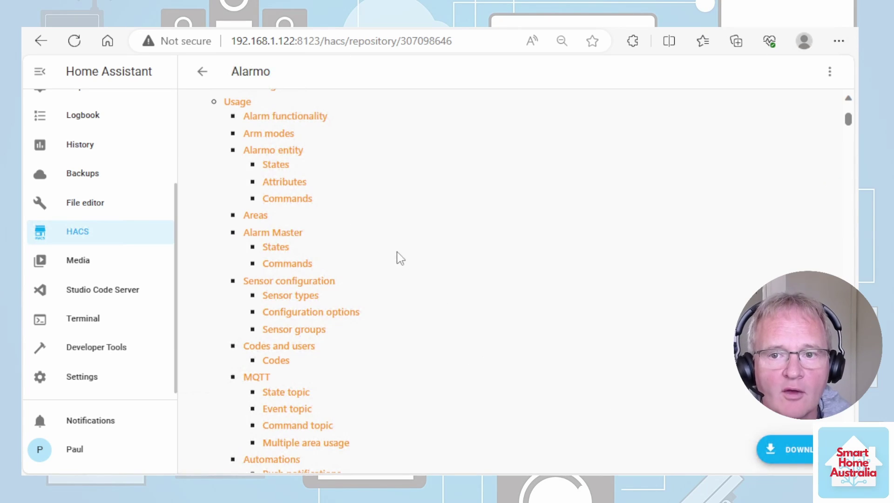
Return to the HACS integrations list and move on to the Frontend section.
click(202, 71)
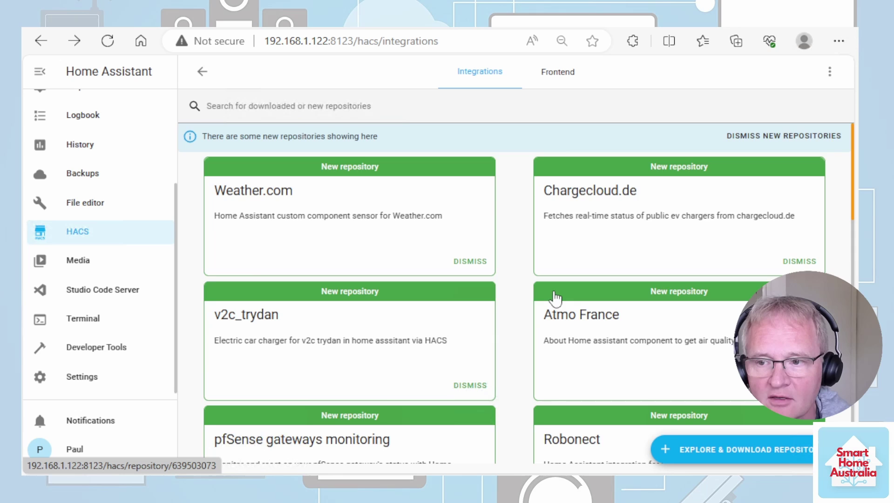
scroll(554, 296, down, 3)
scroll(555, 296, down, 8)
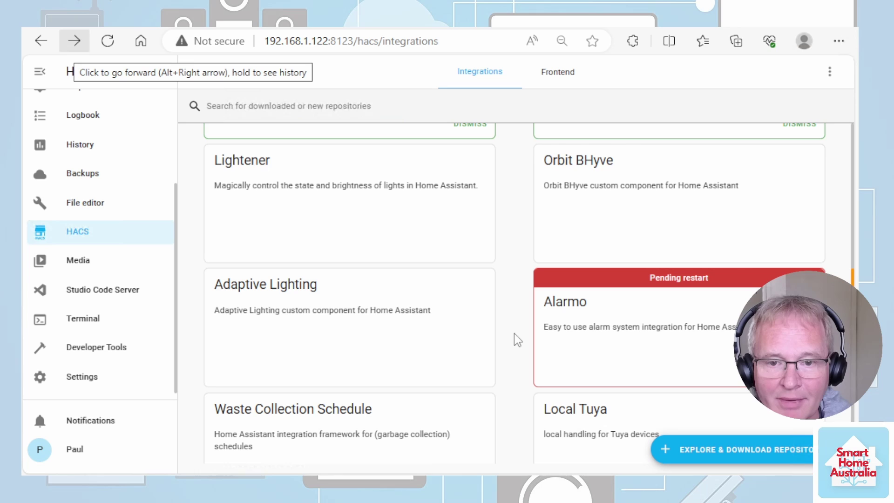
key(alt+Right)
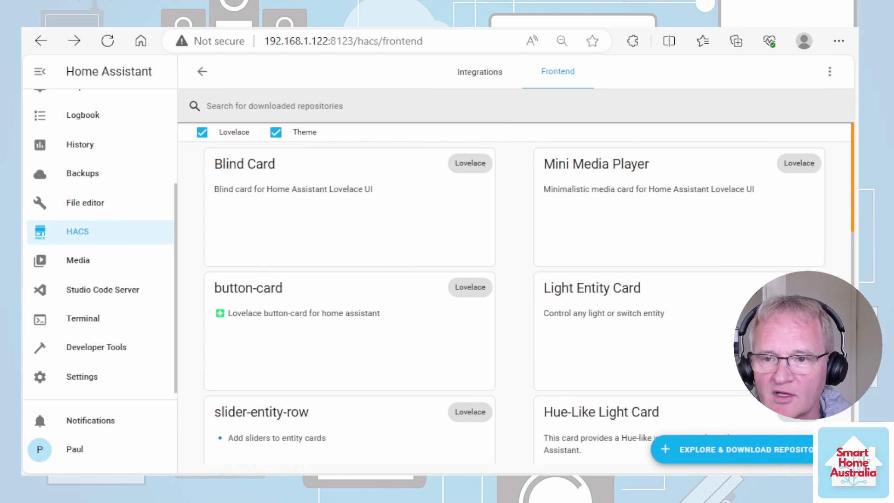
Search HACS Frontend for 'alarm', download Alarmo Card v1.5.1, and reload the browser.
click(732, 446)
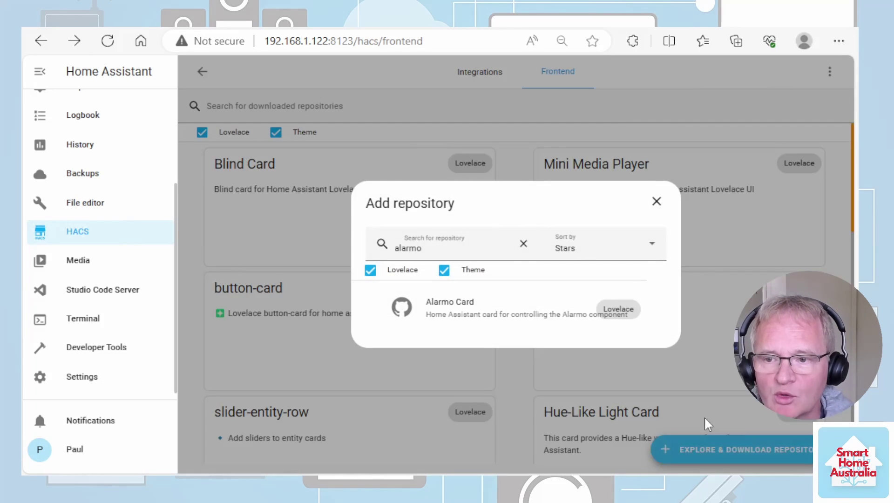
text(alarm)
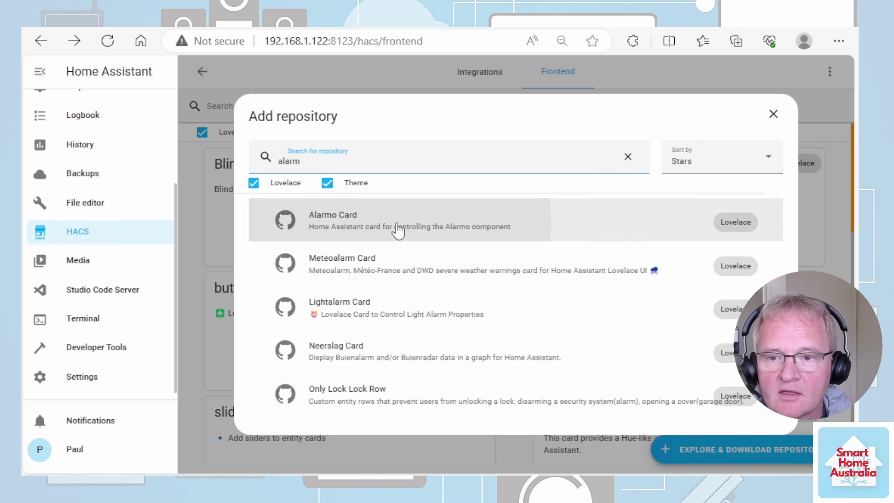
click(399, 229)
click(786, 447)
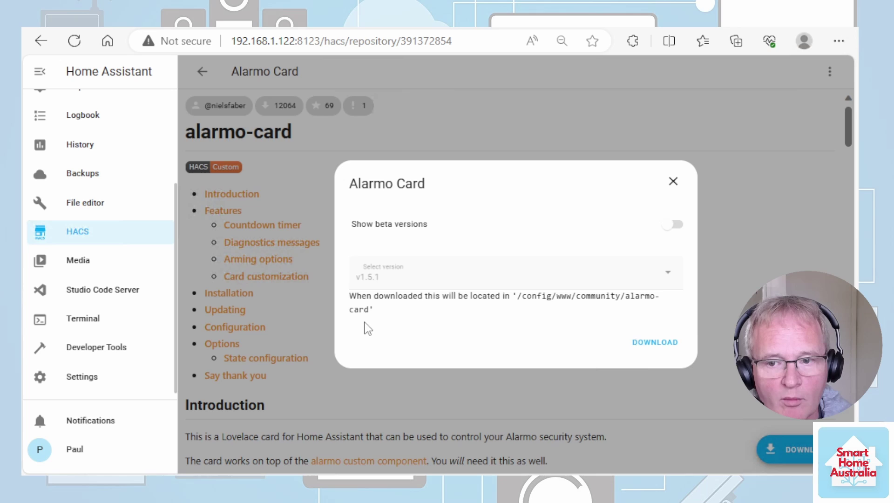
click(643, 339)
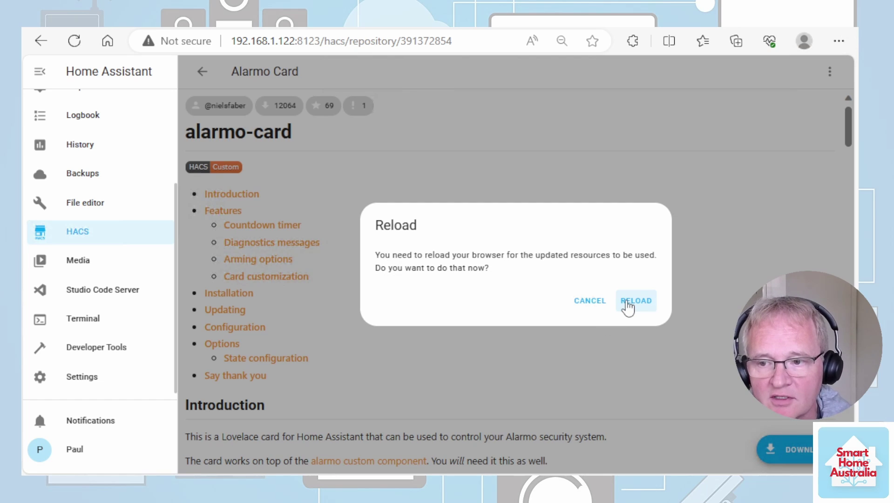
click(629, 302)
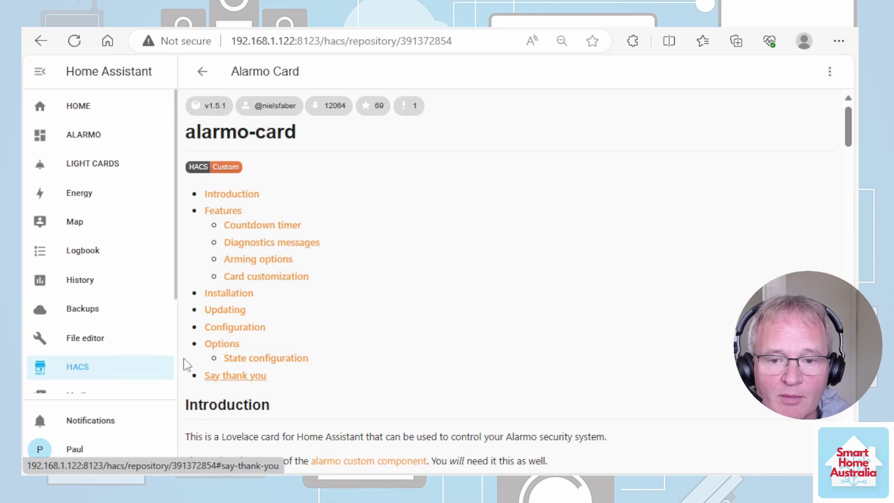
scroll(135, 352, down, 3)
Restart Home Assistant fully from the System settings.
click(93, 378)
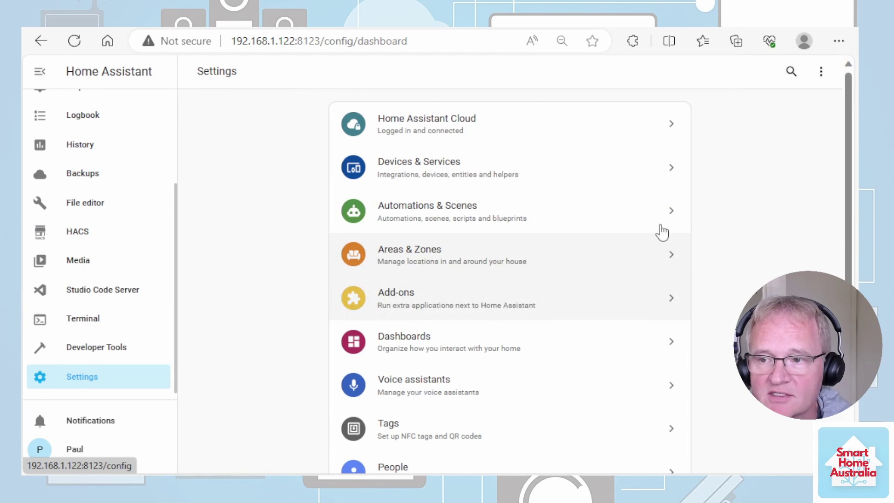
scroll(489, 430, down, 3)
click(414, 379)
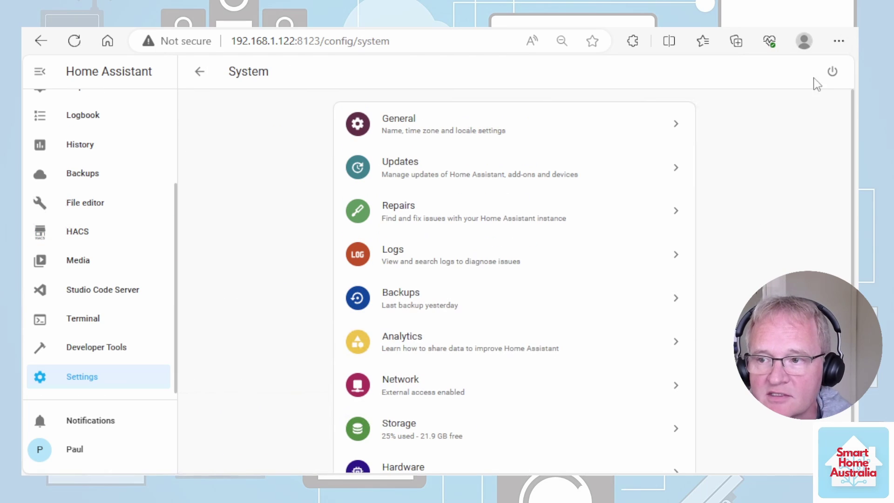
click(832, 73)
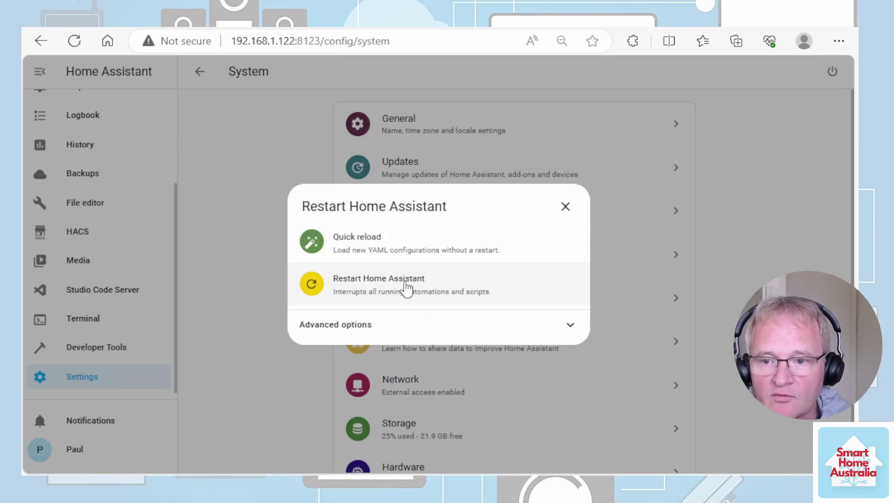
click(406, 289)
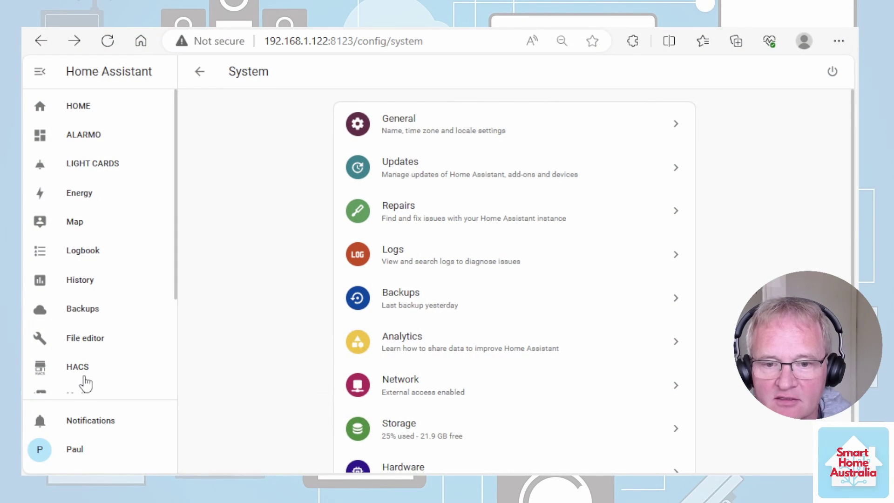
Add the Alarmo integration in Devices & Services, placing its device in the SYSTEM area.
scroll(86, 384, down, 3)
click(96, 375)
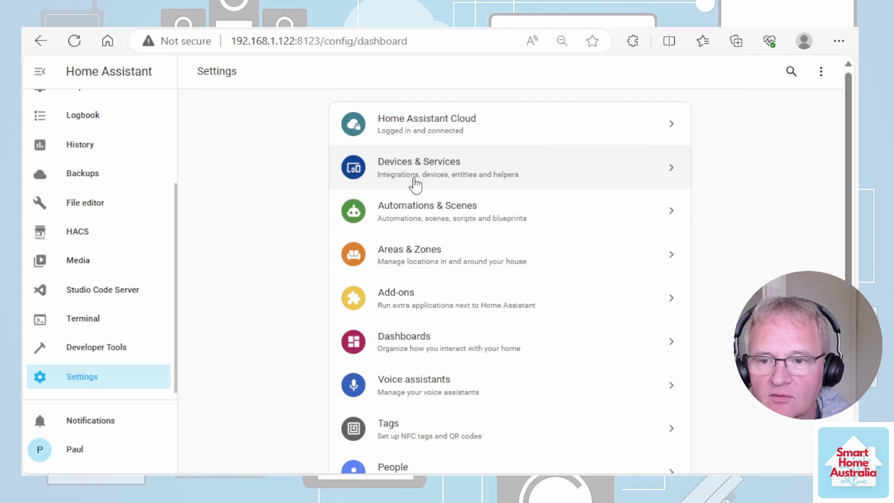
click(416, 185)
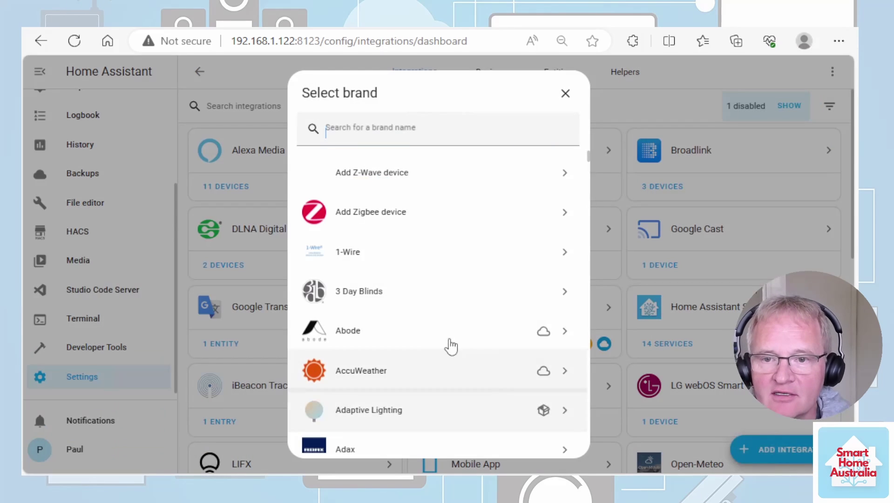
click(367, 140)
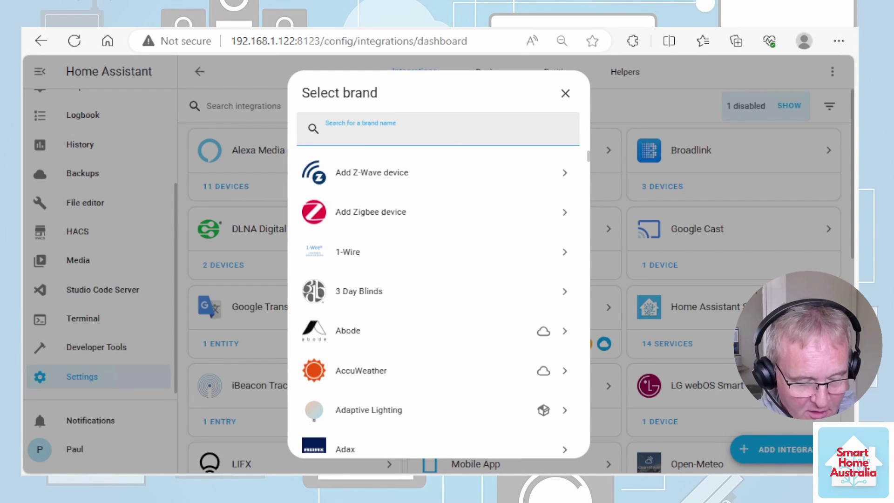
text(alar)
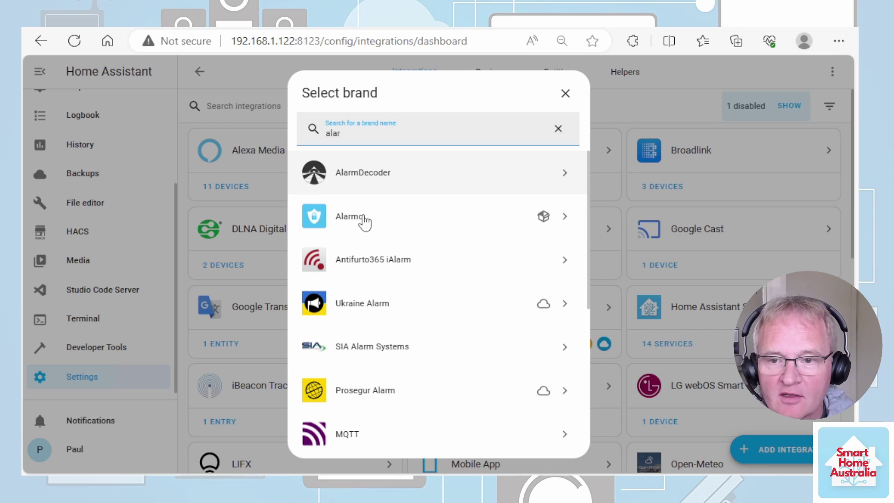
click(353, 216)
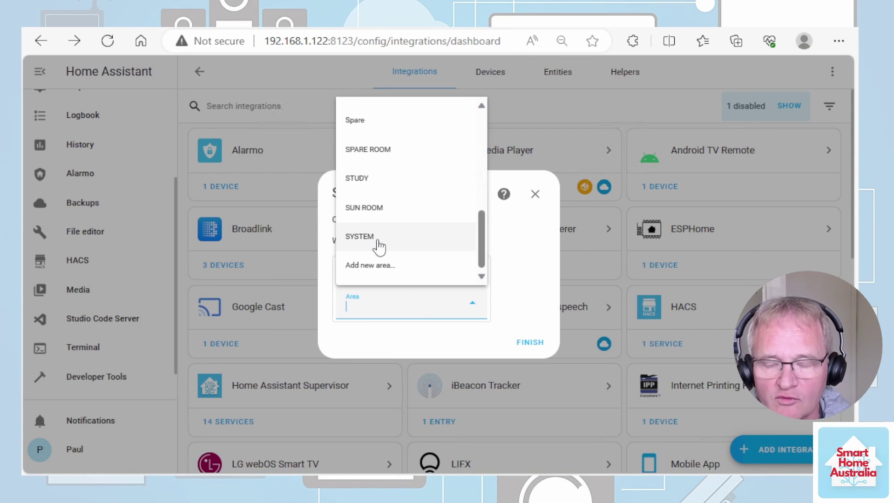
click(379, 237)
click(533, 343)
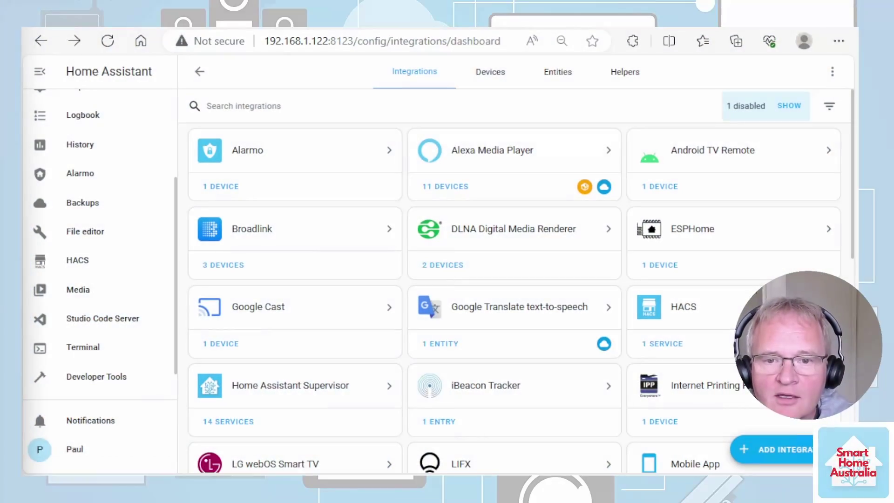
Open the Alarmo panel from the sidebar to view its general settings and arm modes.
click(90, 175)
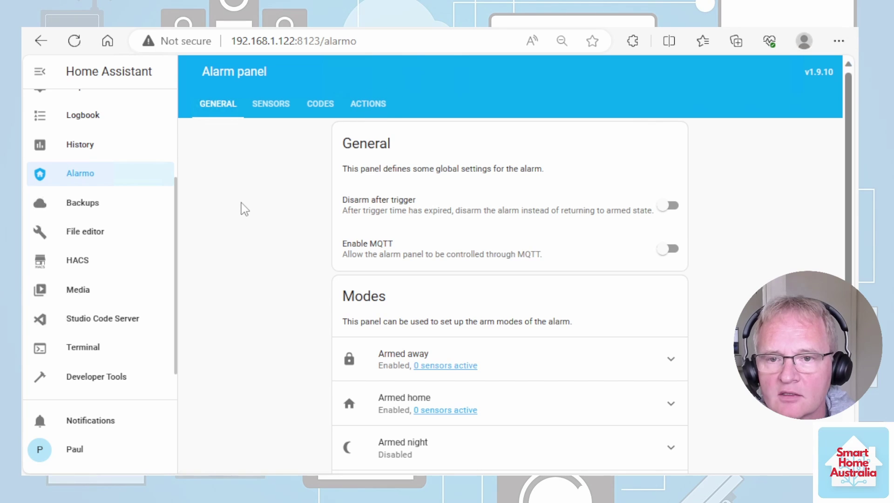
Add STUDY MOTION SENSOR Motion as an Alarmo sensor on the Sensors tab.
click(273, 110)
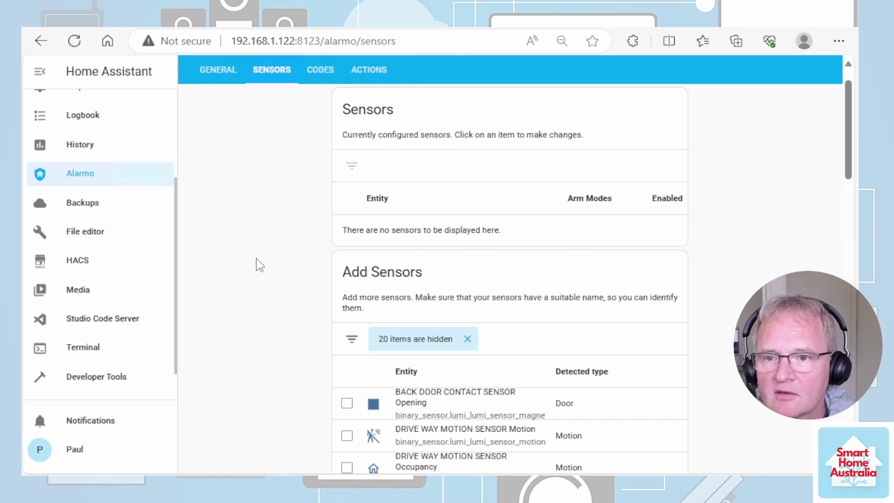
scroll(259, 265, down, 10)
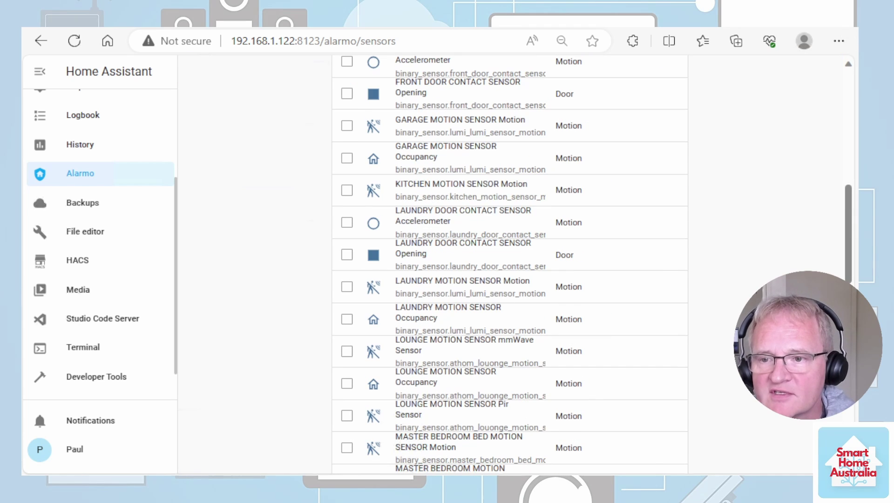
scroll(478, 272, down, 15)
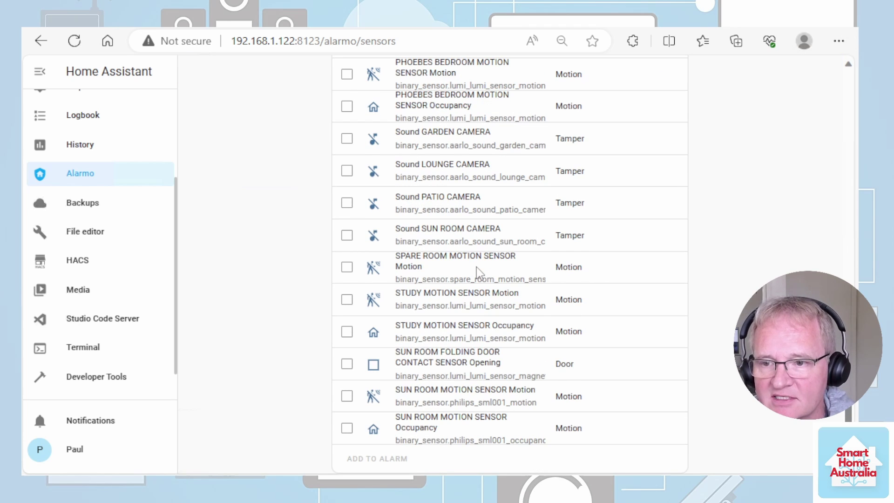
scroll(477, 269, up, 10)
scroll(477, 268, down, 10)
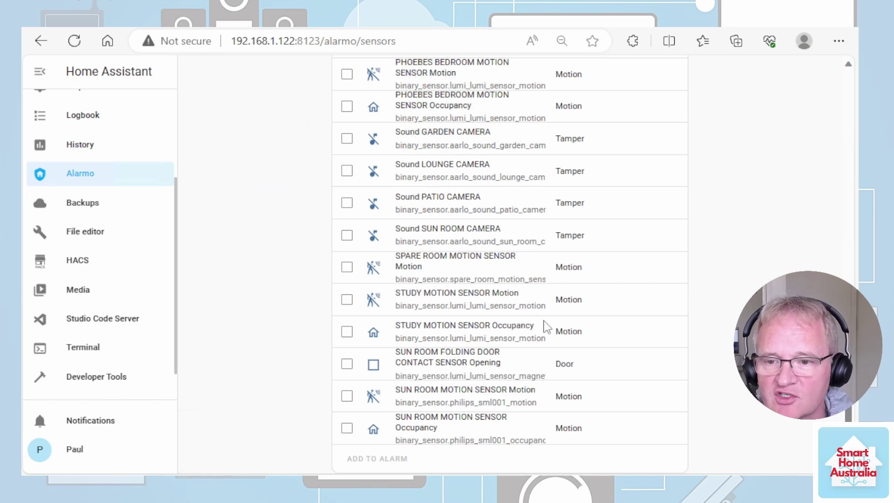
click(347, 300)
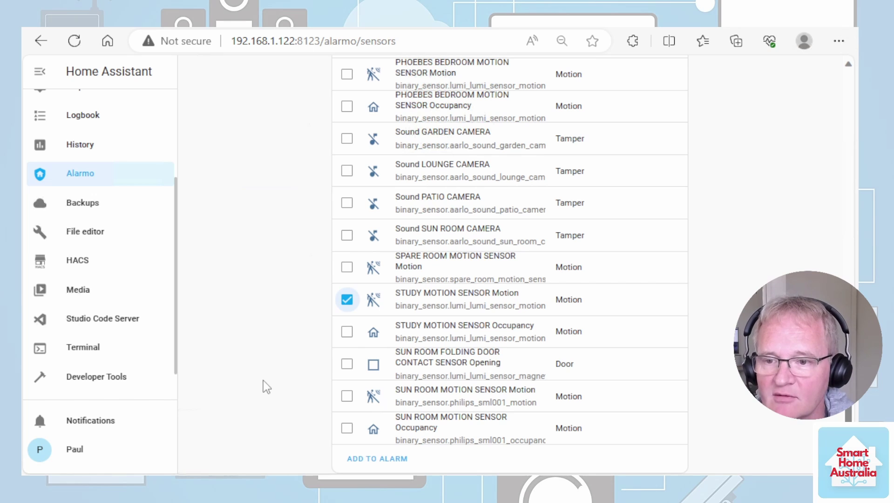
click(378, 460)
scroll(257, 293, up, 8)
scroll(258, 293, up, 5)
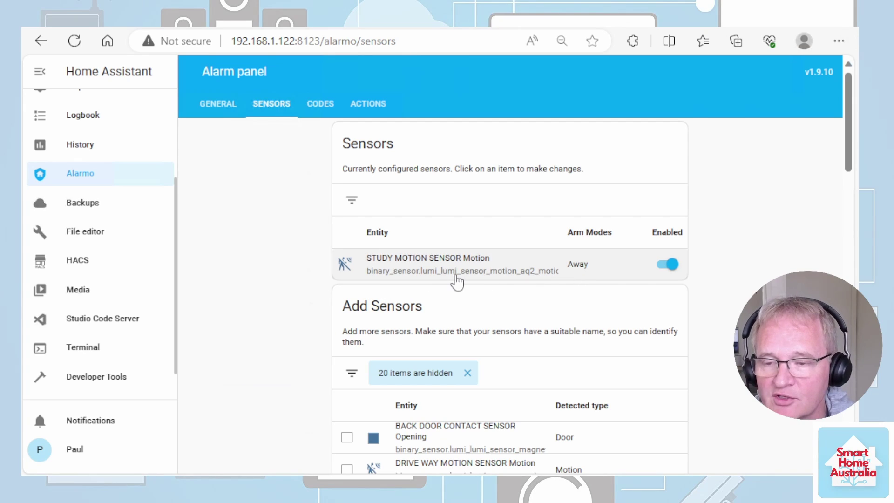
In the STUDY MOTION SENSOR settings, keep device type Motion and toggle Home mode on then off.
click(434, 269)
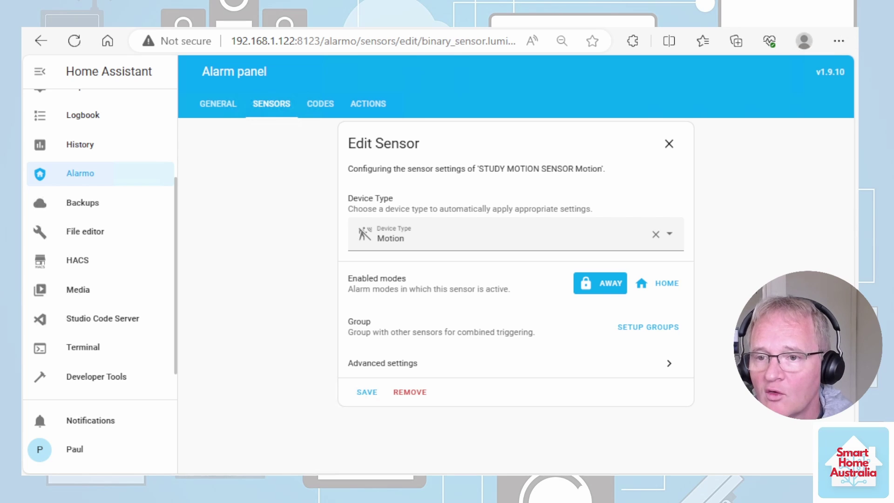
drag(574, 168, 479, 169)
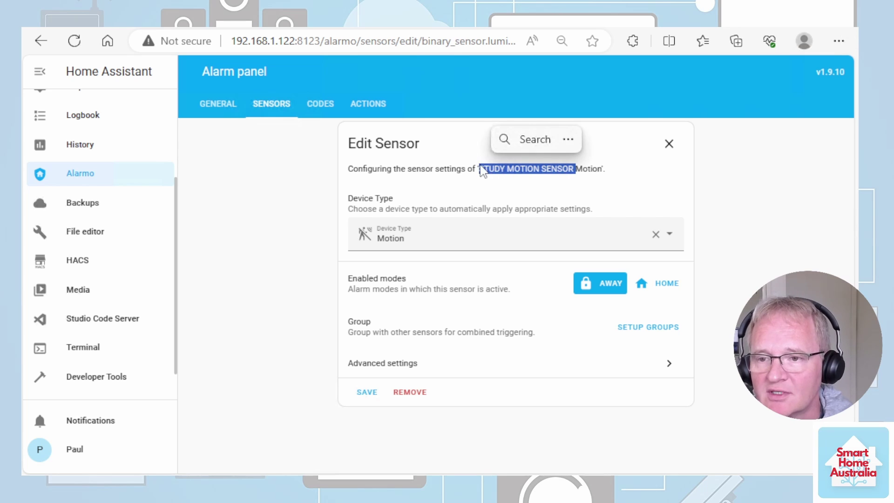
click(729, 246)
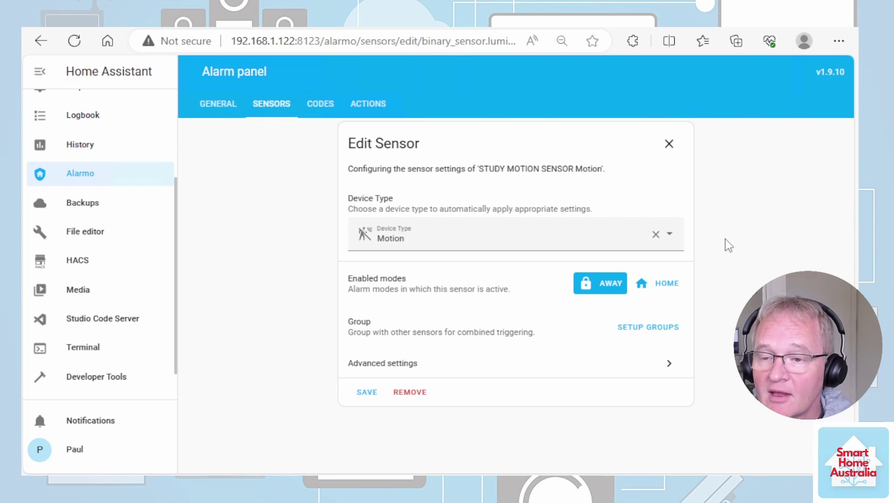
click(673, 242)
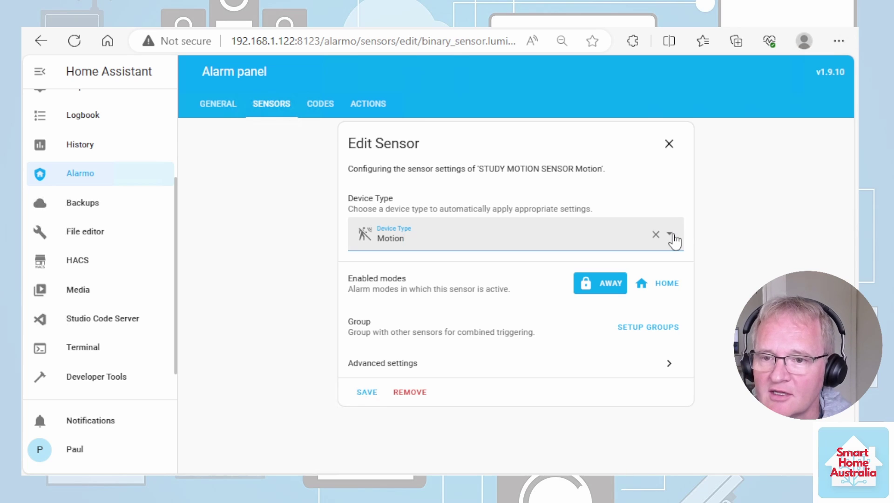
click(672, 240)
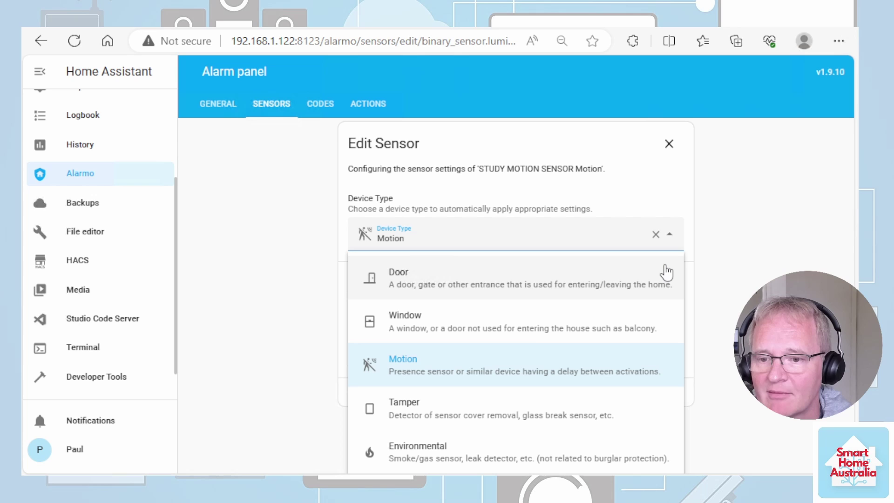
click(728, 243)
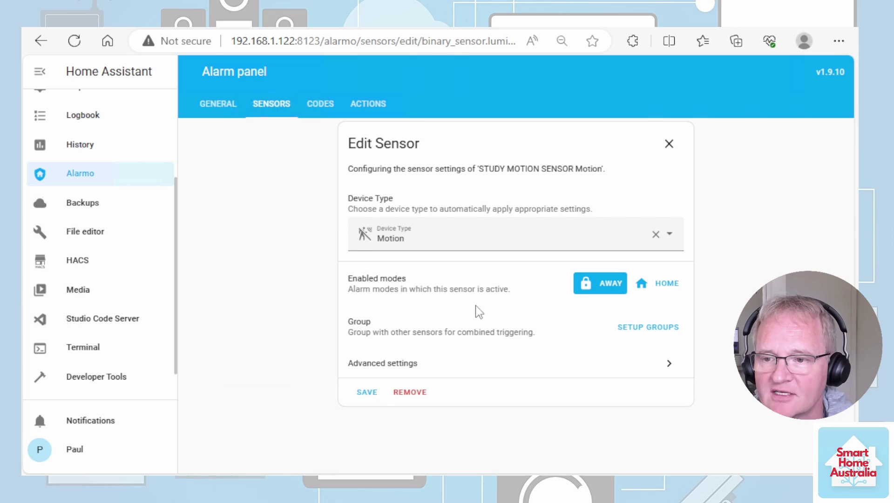
click(663, 292)
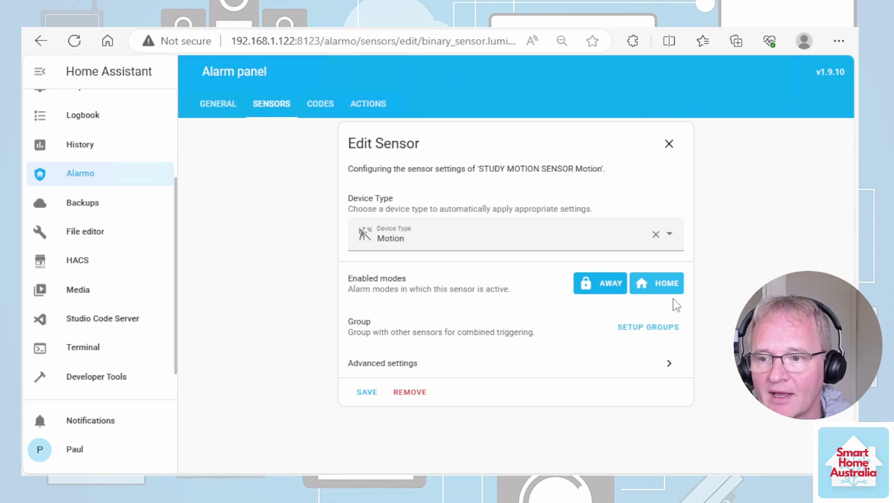
click(657, 287)
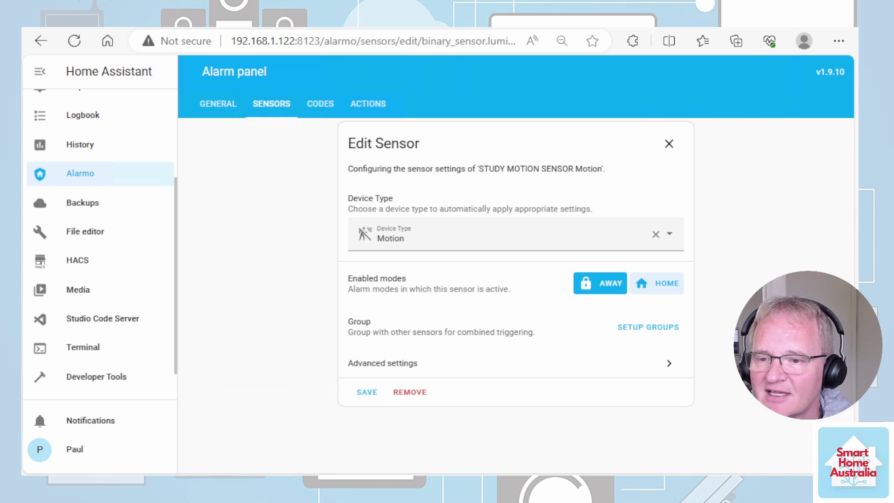
Save the sensor settings and turn on Use arm code and Use disarm code.
click(366, 393)
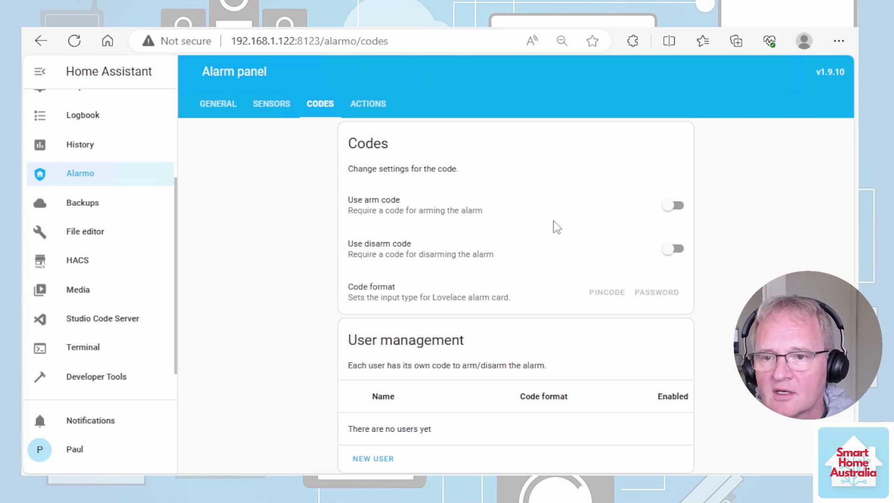
click(674, 207)
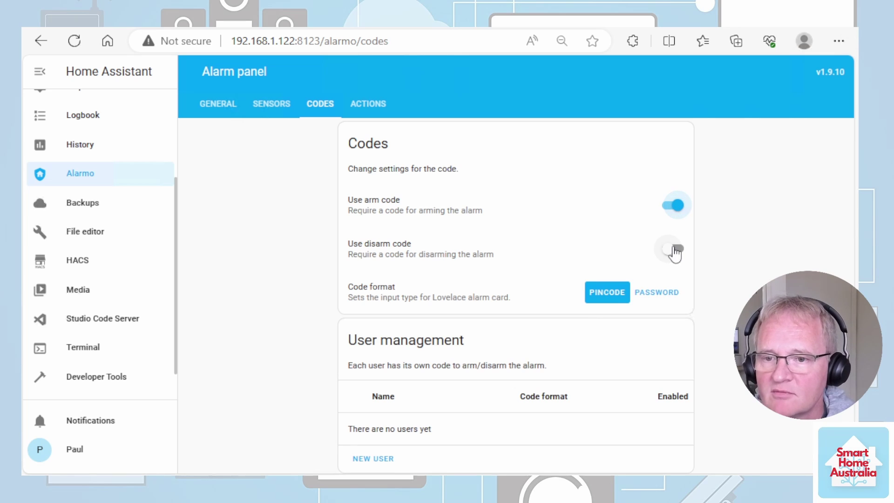
click(675, 250)
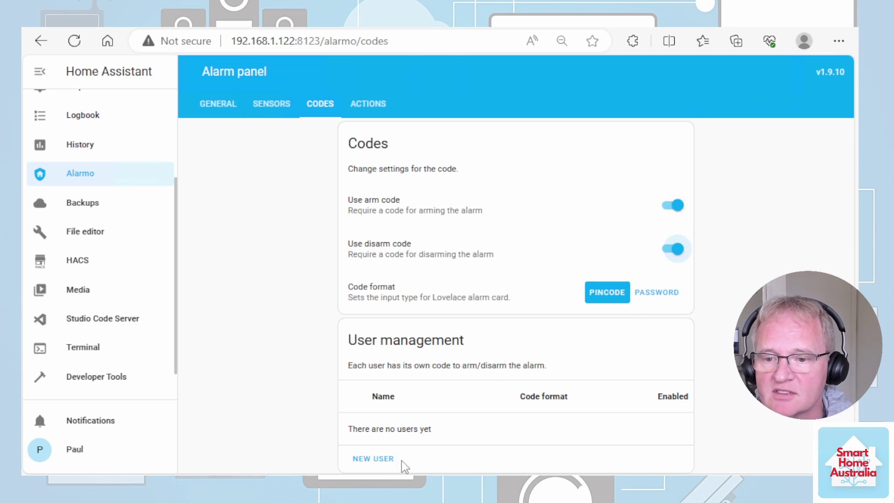
Create a new Alarmo user, entering the user's name and a PIN code.
click(364, 459)
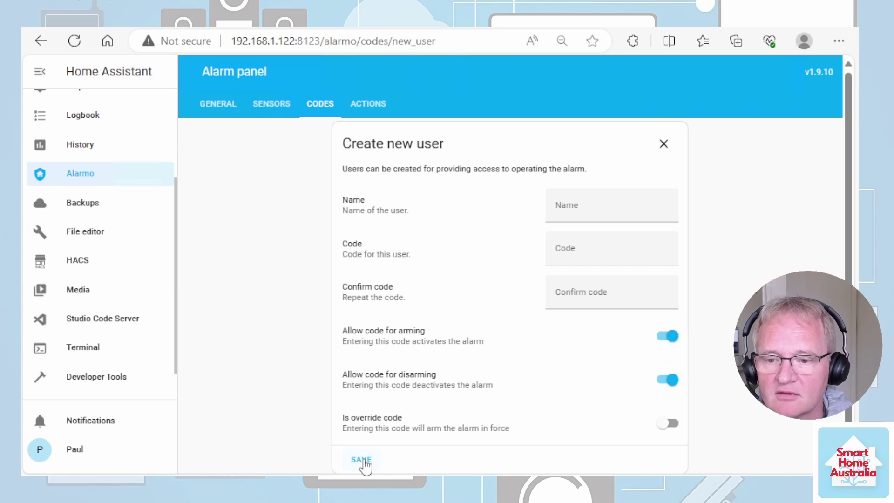
click(605, 207)
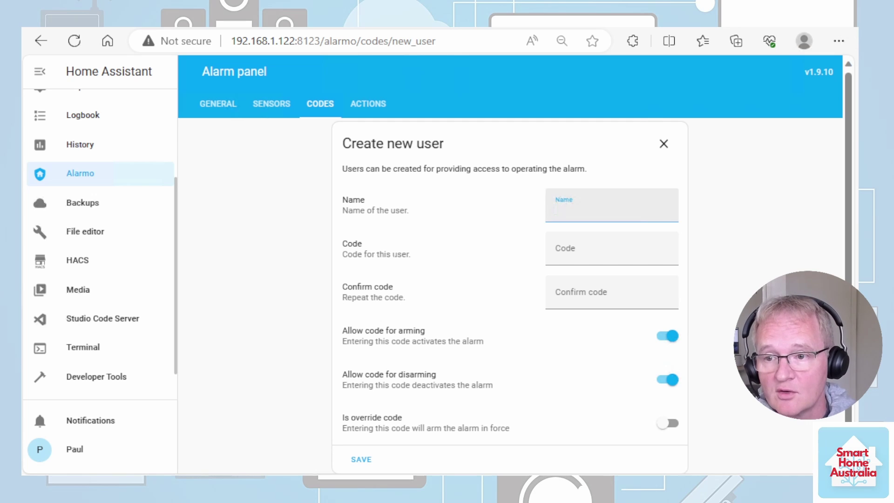
text(Smart Home Australia)
key(Tab)
text(1234)
key(Tab)
text(1234)
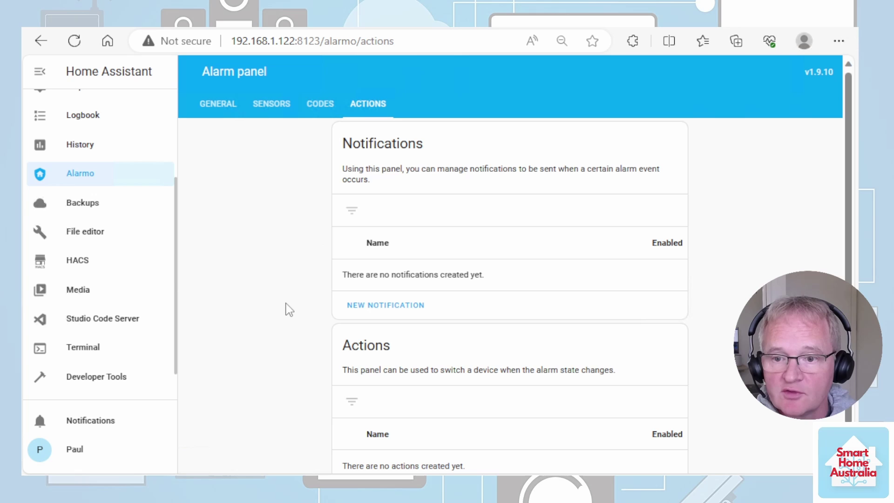
Create a new notification that is sent when the alarm is armed.
click(400, 306)
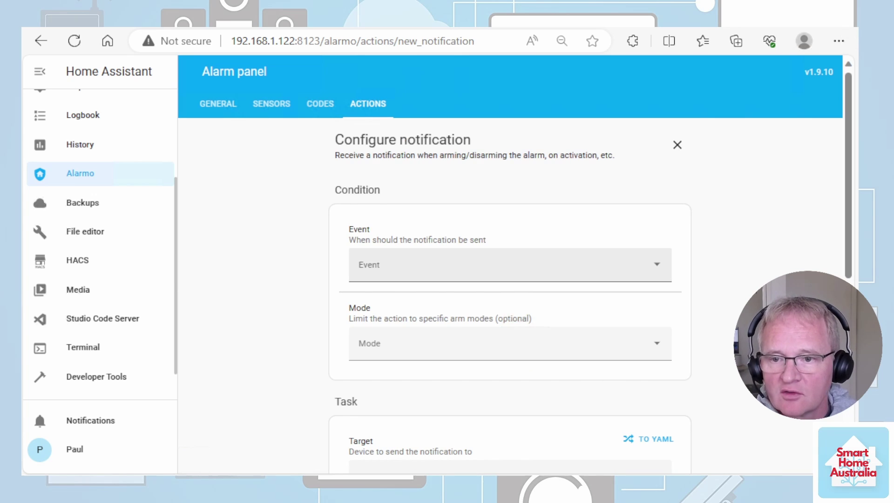
click(410, 268)
click(465, 309)
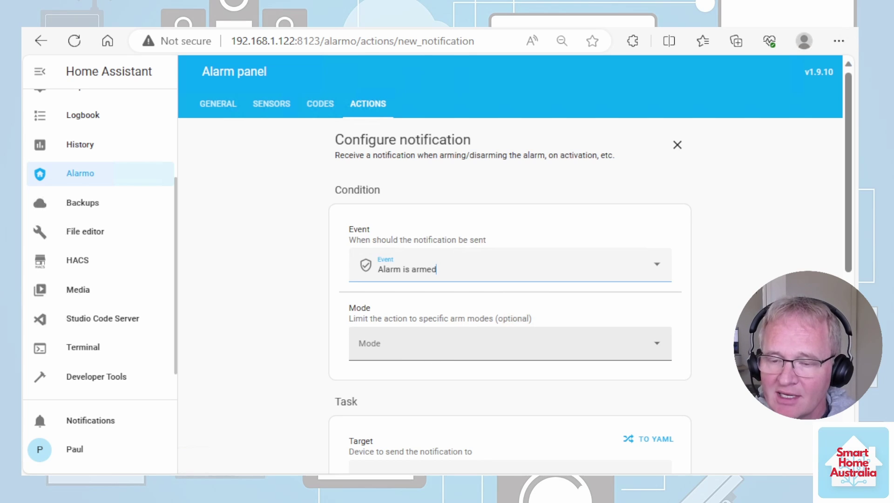
click(442, 343)
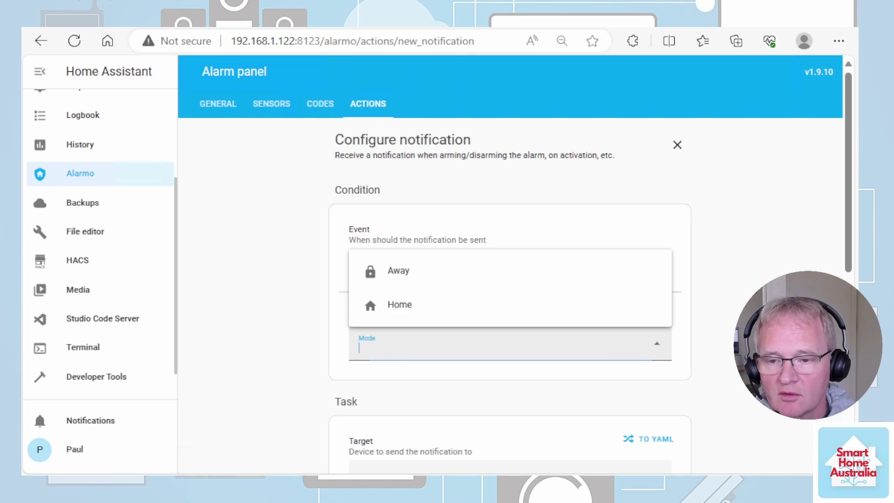
key(Escape)
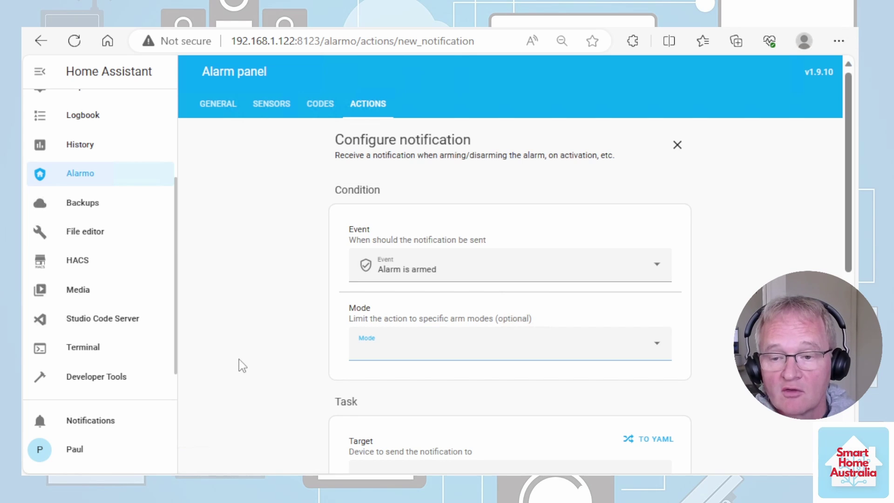
scroll(239, 359, down, 1)
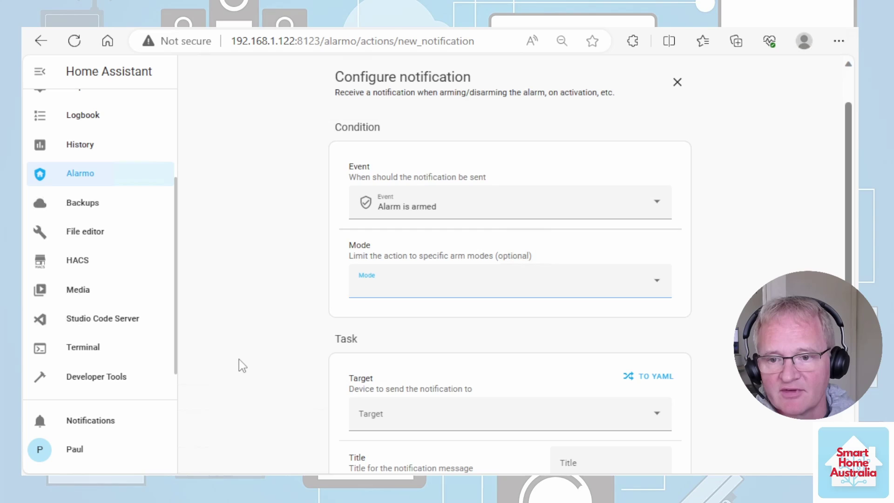
scroll(239, 359, down, 1)
Send it to the owner's iPhone with title 'The alarm has been armed', and send a test.
click(466, 352)
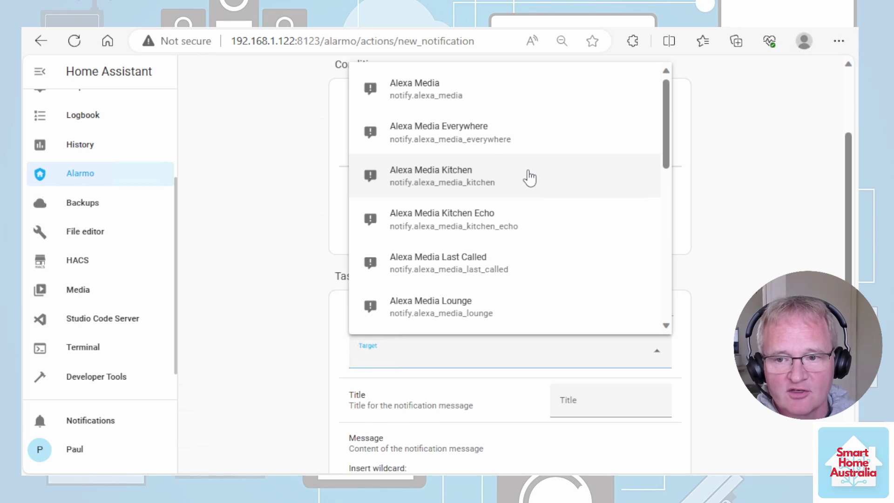
scroll(526, 179, down, 10)
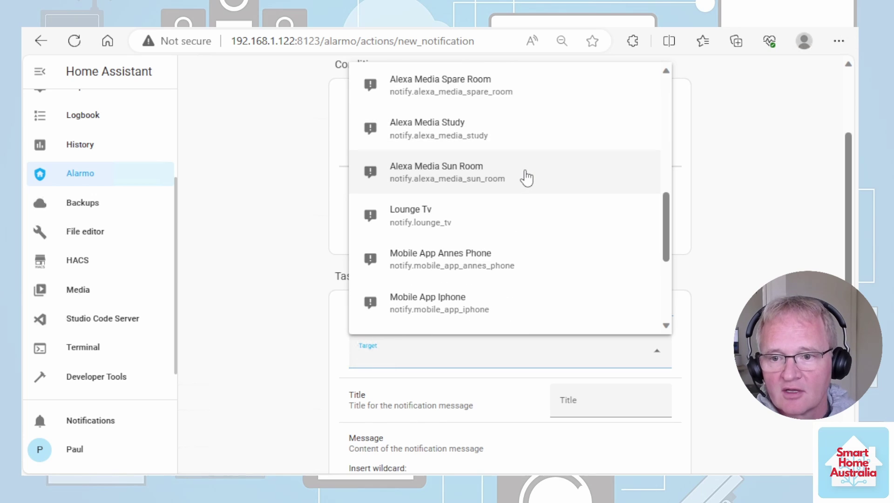
scroll(492, 289, down, 2)
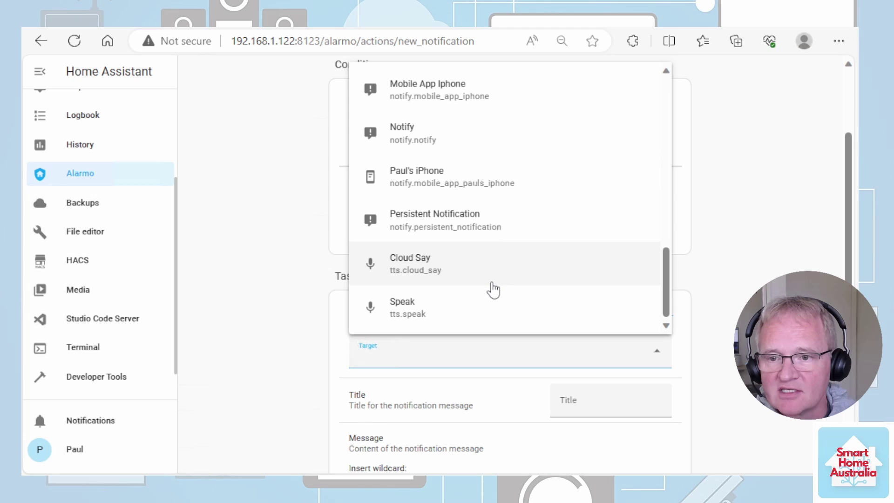
scroll(493, 289, up, 3)
click(465, 309)
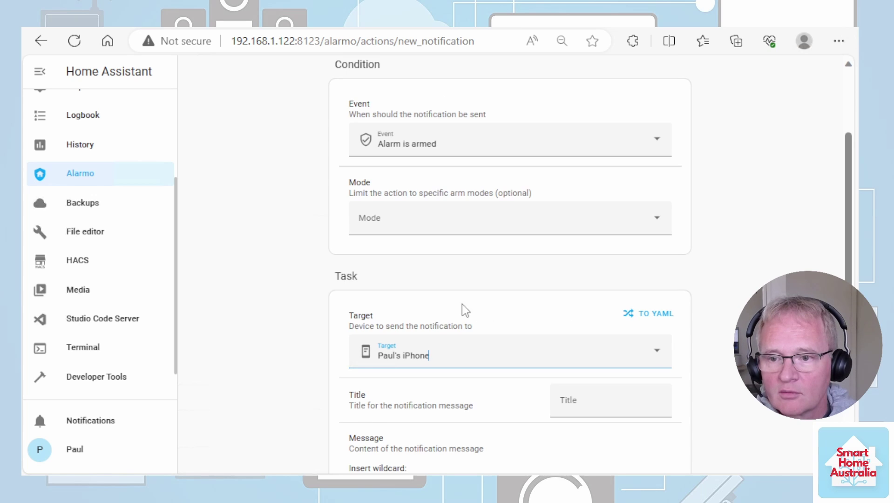
click(609, 401)
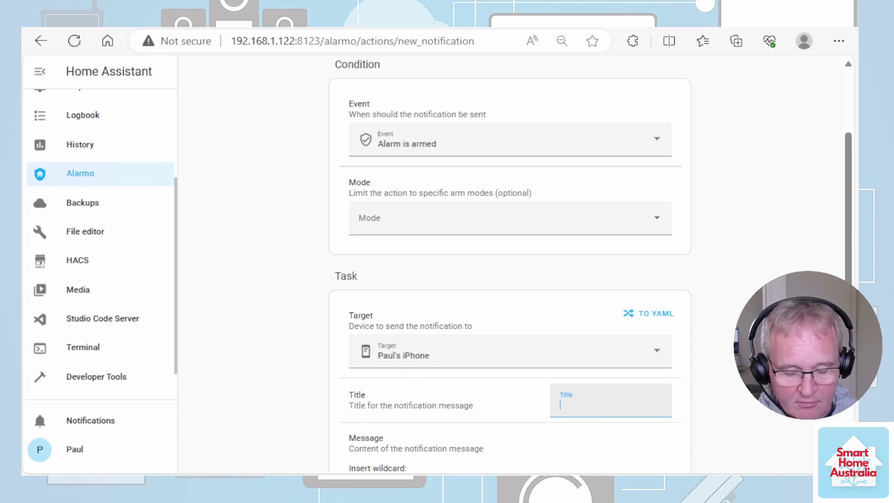
text(The alarm has been armed)
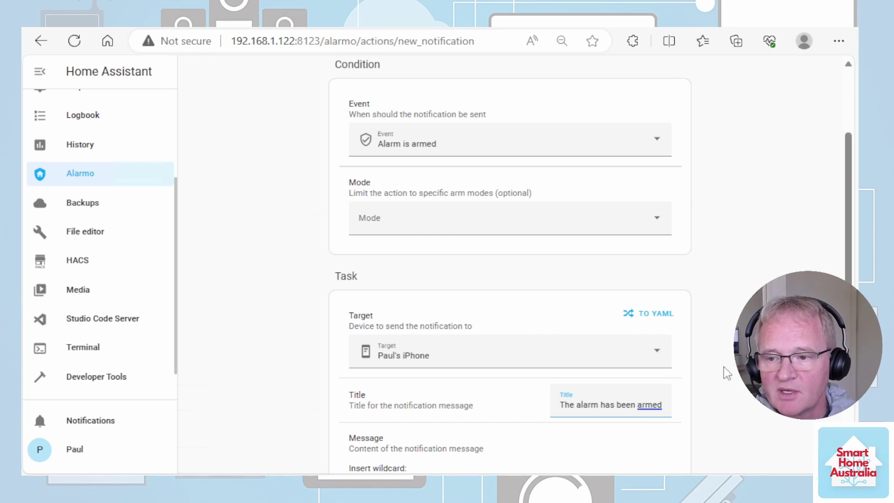
scroll(726, 373, down, 3)
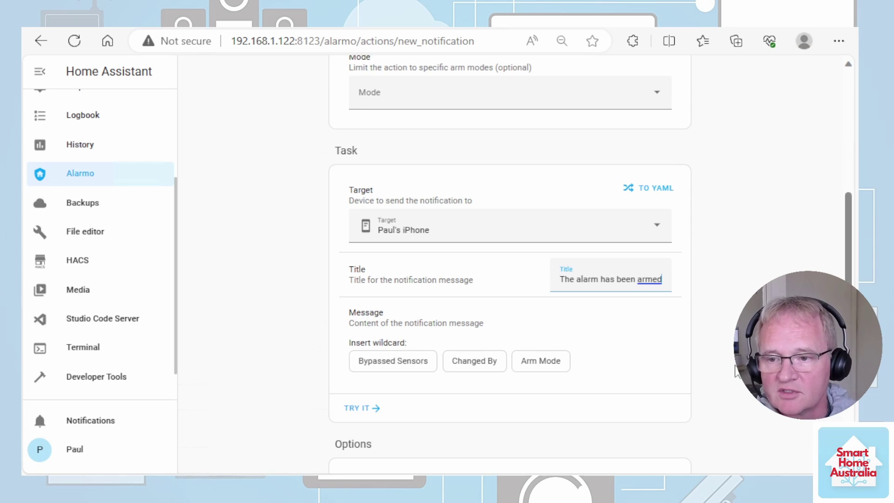
click(357, 412)
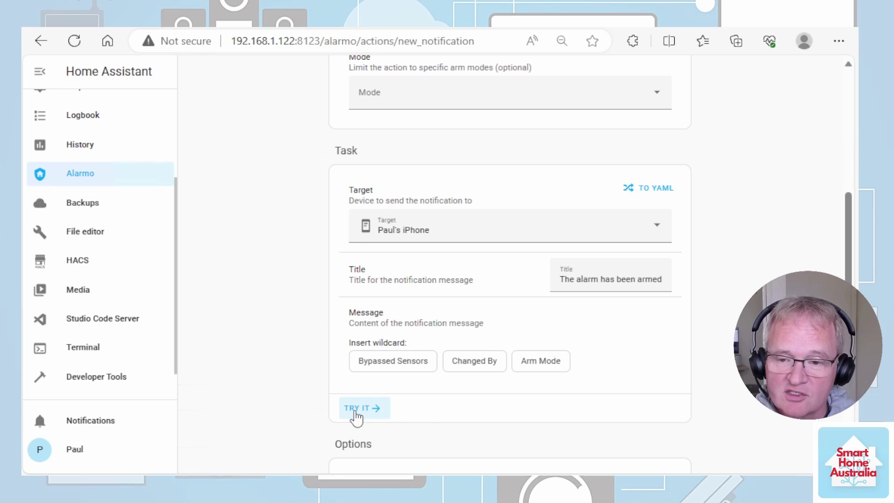
Paste a descriptive name, save the notification, and open a new blank action form.
scroll(396, 398, down, 3)
click(434, 390)
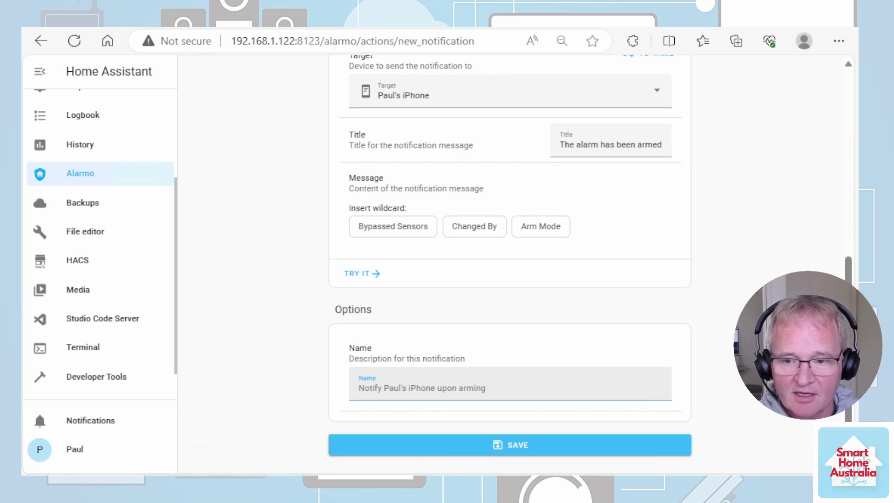
text(Notification to Paul that the alarm has been armed)
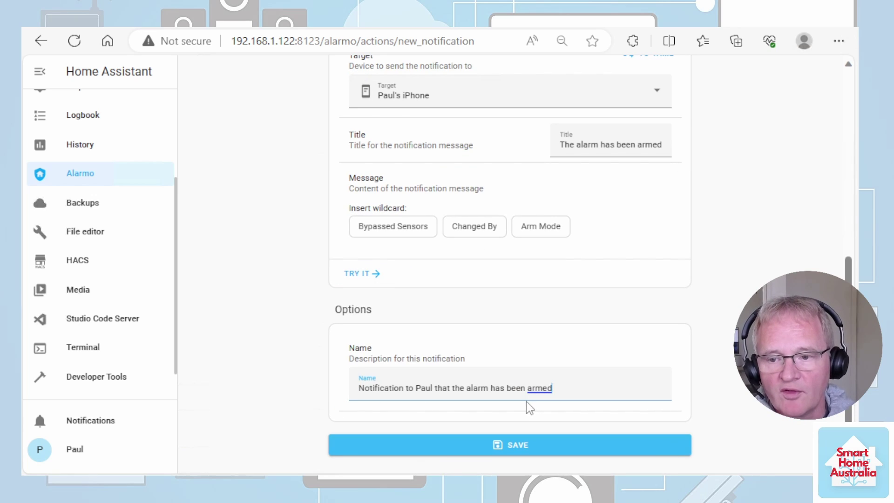
click(526, 440)
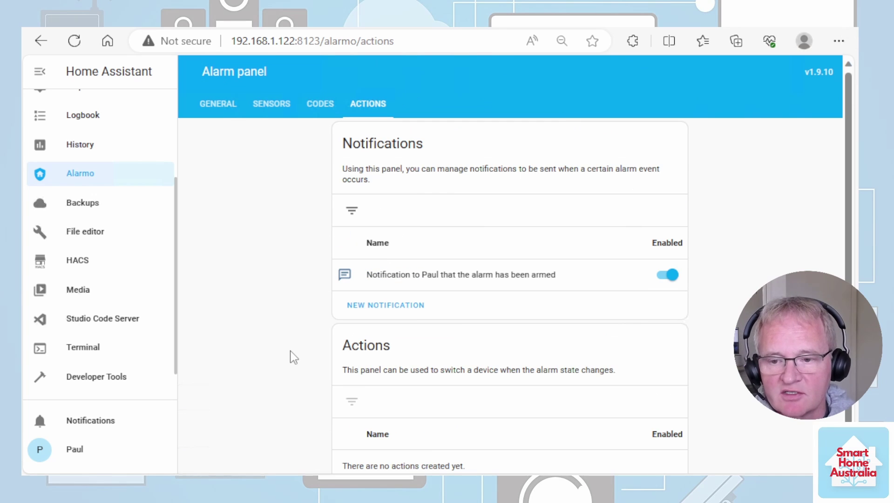
scroll(298, 363, down, 1)
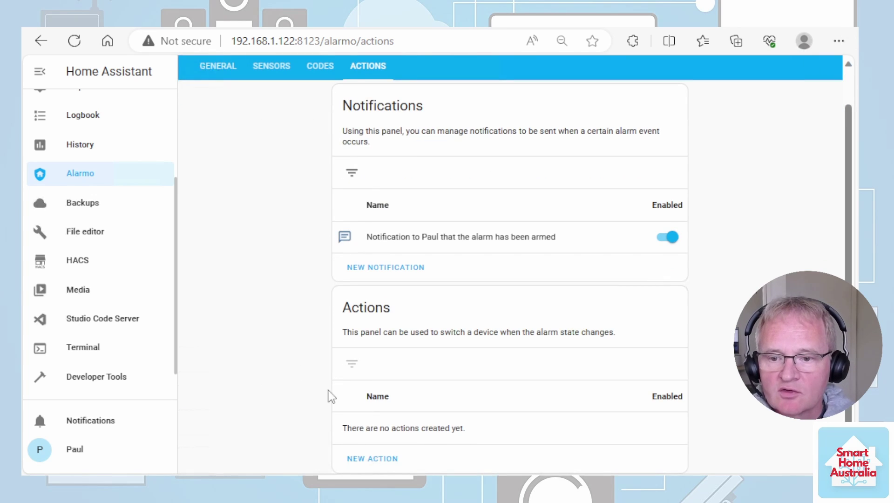
click(371, 459)
Make the action turn on All Sirens when the alarm is triggered.
click(434, 265)
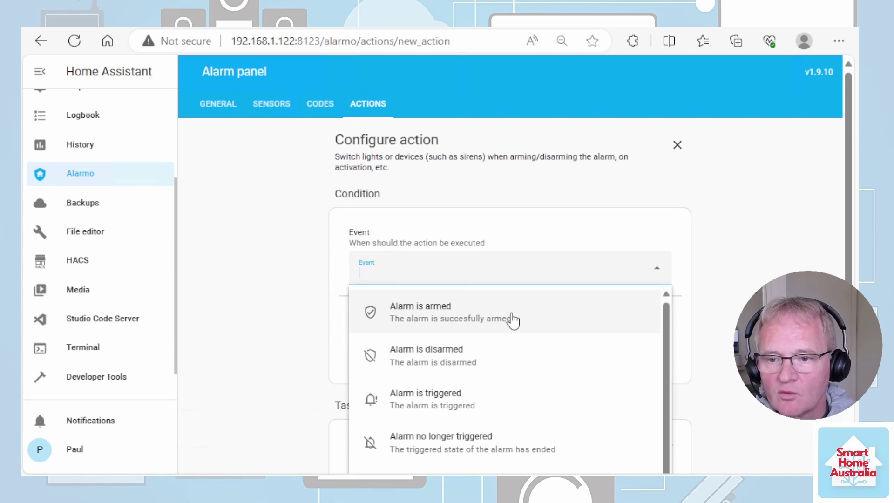
click(464, 402)
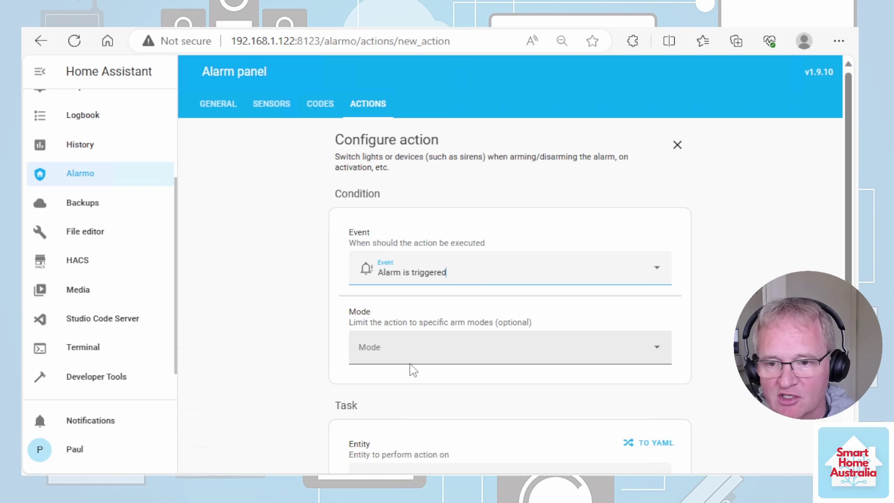
scroll(407, 371, down, 3)
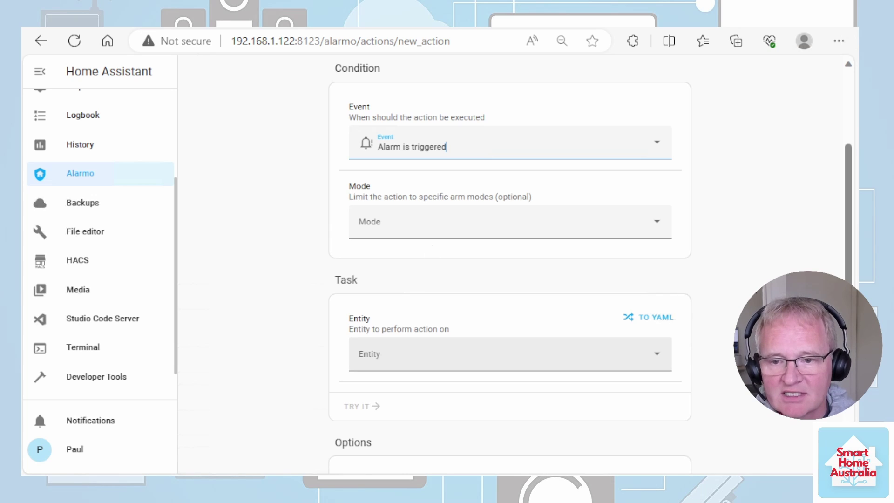
click(463, 354)
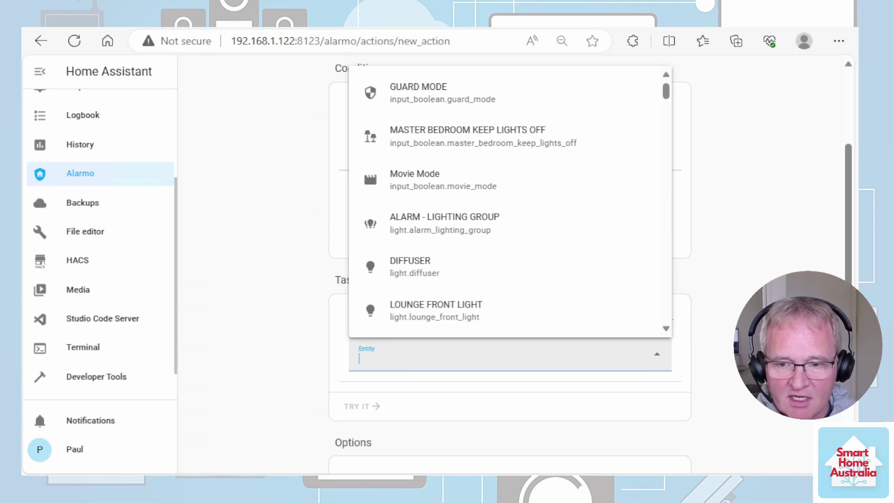
text(sir)
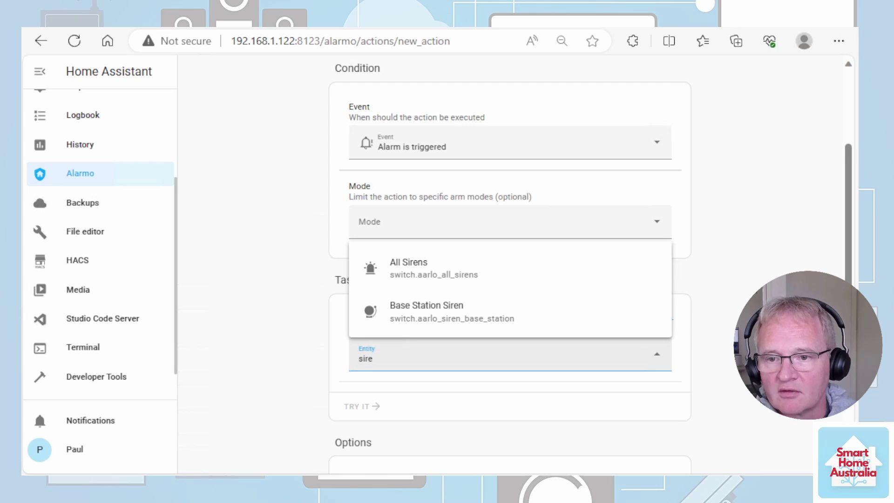
text(e)
click(410, 263)
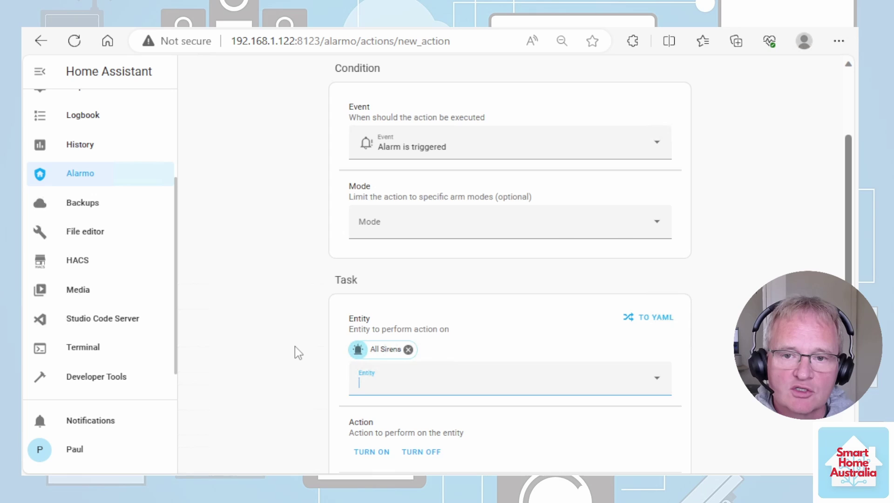
click(373, 453)
Name the action 'Alarm triggered - ARLO siren' and save it.
scroll(245, 379, down, 4)
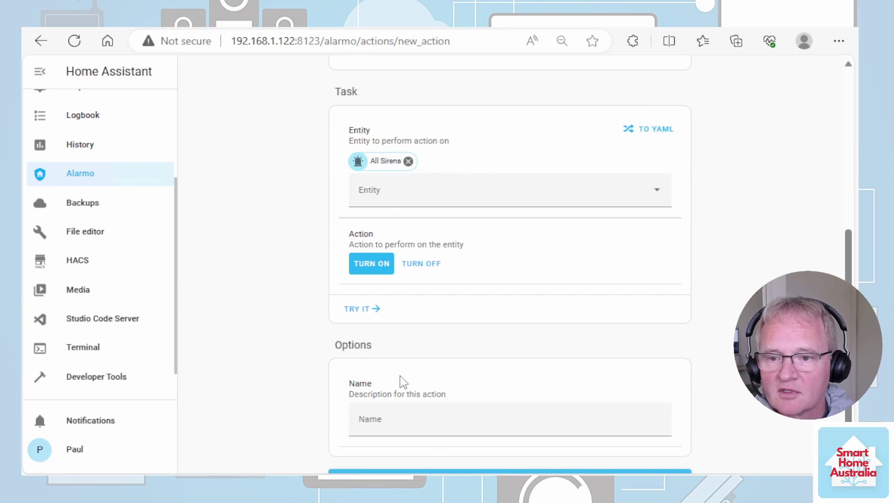
click(410, 421)
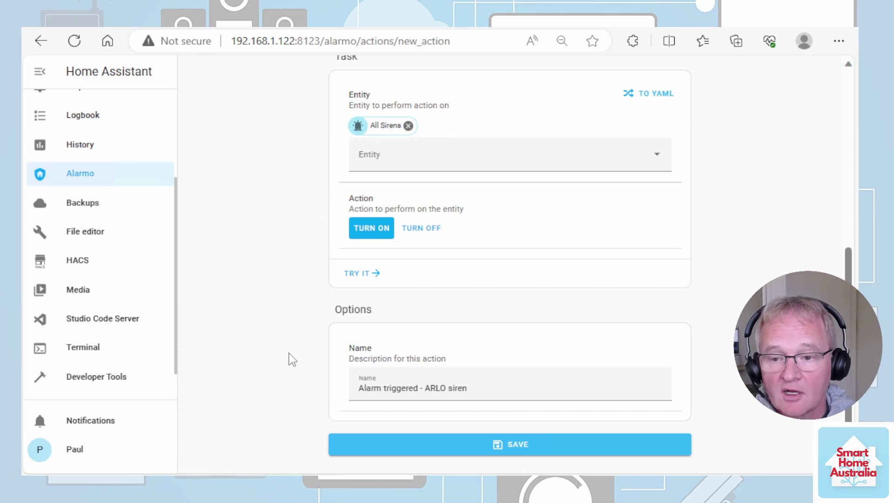
click(525, 450)
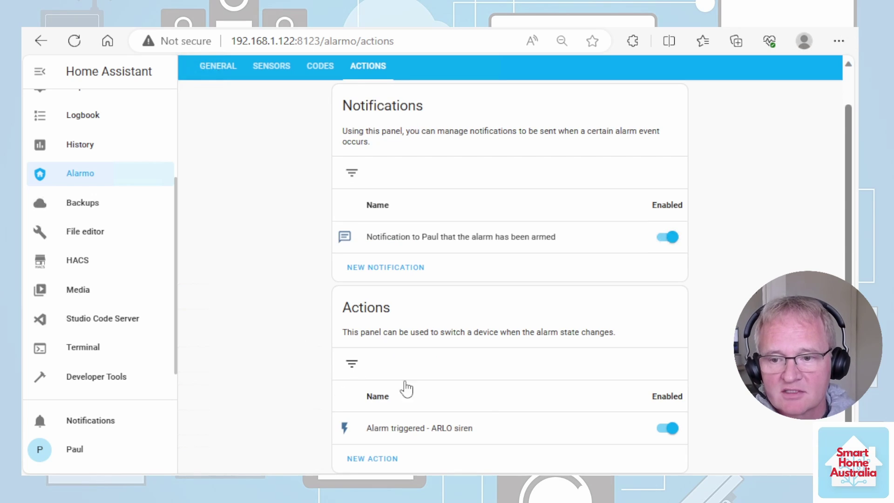
Add a new Alarmo action that turns All Sirens off when the alarm is disarmed.
click(390, 460)
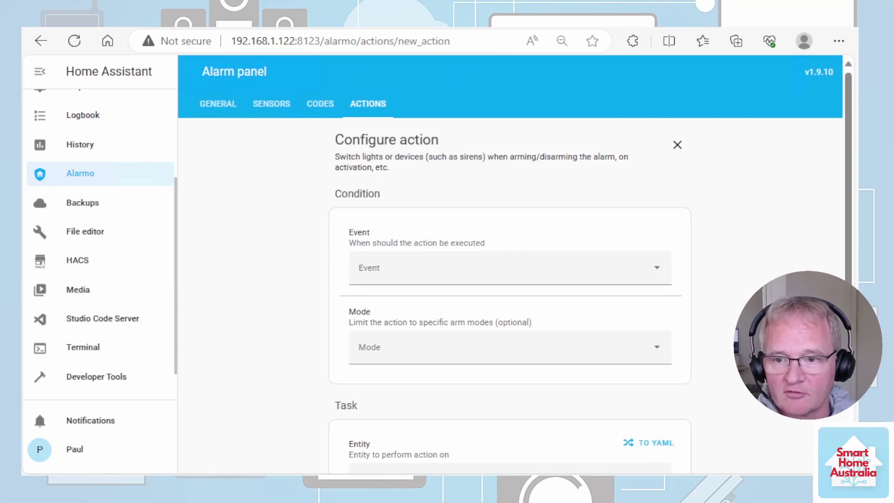
click(400, 268)
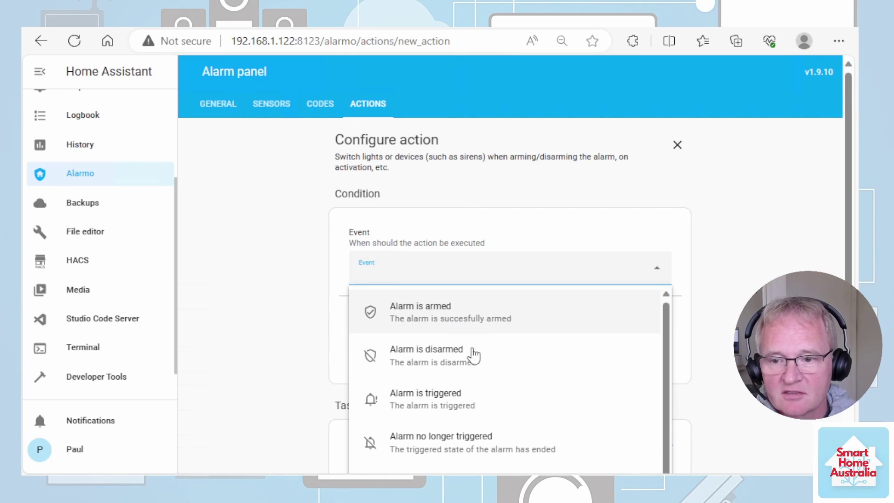
click(475, 365)
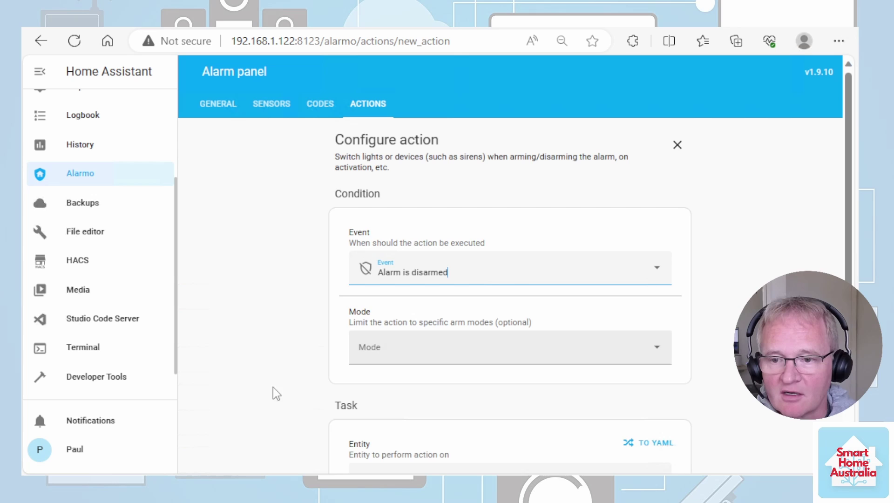
scroll(273, 332, down, 3)
click(433, 354)
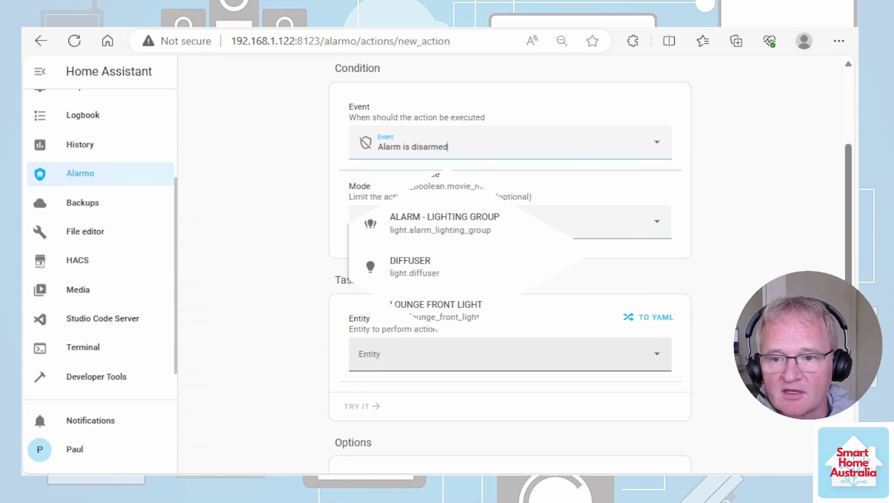
text(siren)
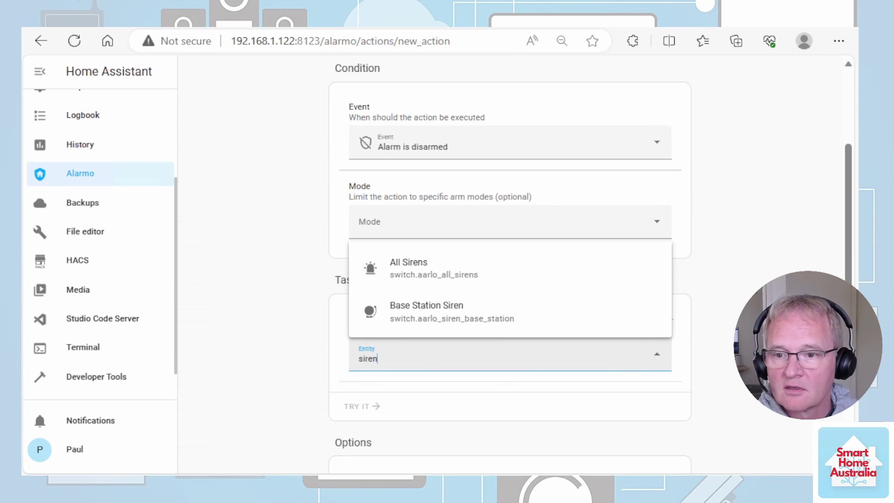
click(429, 279)
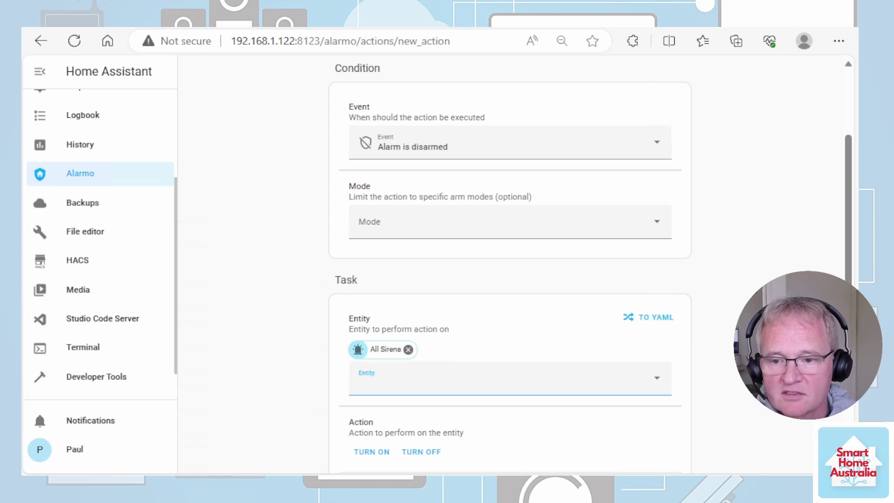
click(421, 452)
scroll(216, 344, down, 4)
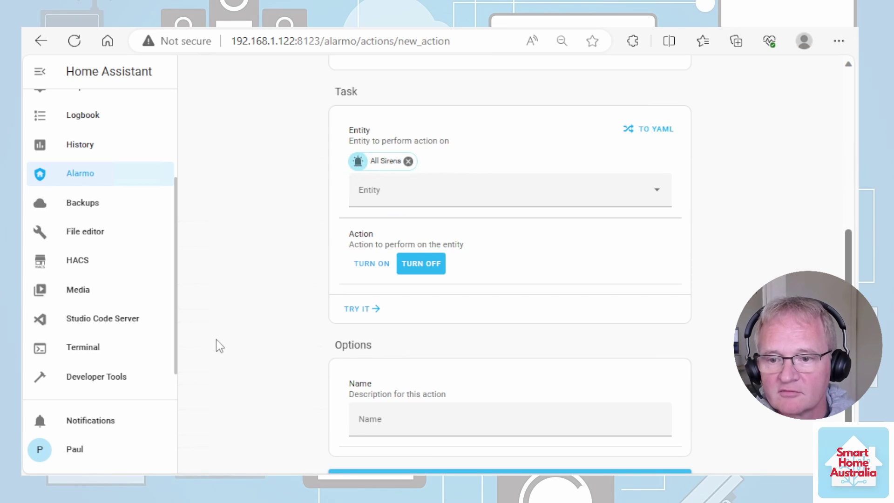
Name the action 'Alarm disarmed - Siren Off' and save it.
click(437, 419)
text(Set All Sirens to Off upon disarming)
key(ctrl+a)
text(Alarm disarmed - Siren Off)
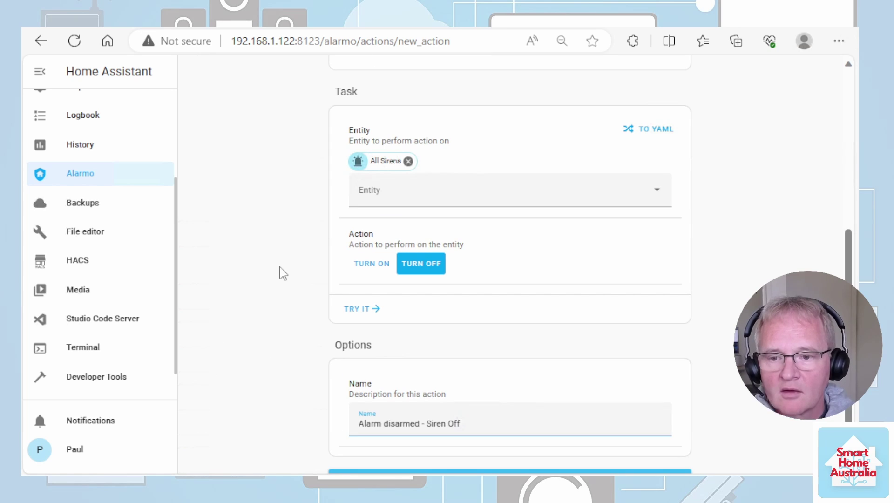
scroll(714, 325, down, 1)
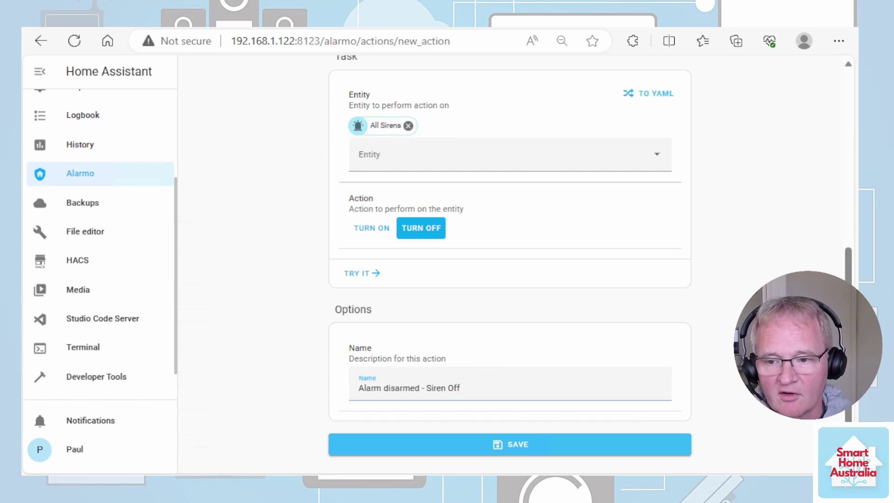
click(510, 443)
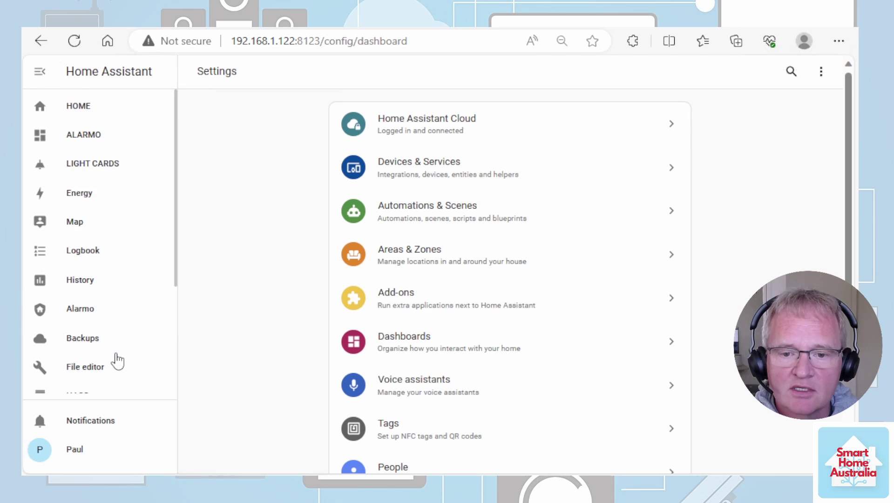
Create a new empty script named 'ALARMO FLASHING LIGHTS'.
scroll(117, 361, down, 4)
click(88, 382)
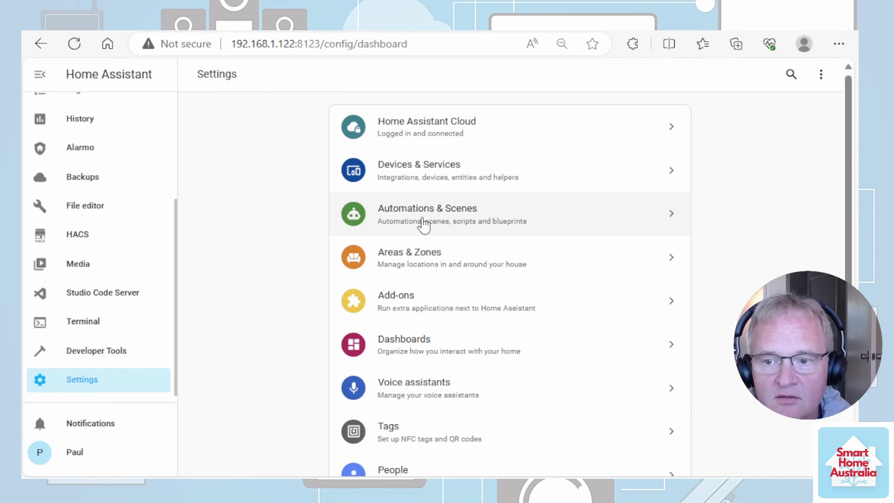
click(424, 225)
click(565, 80)
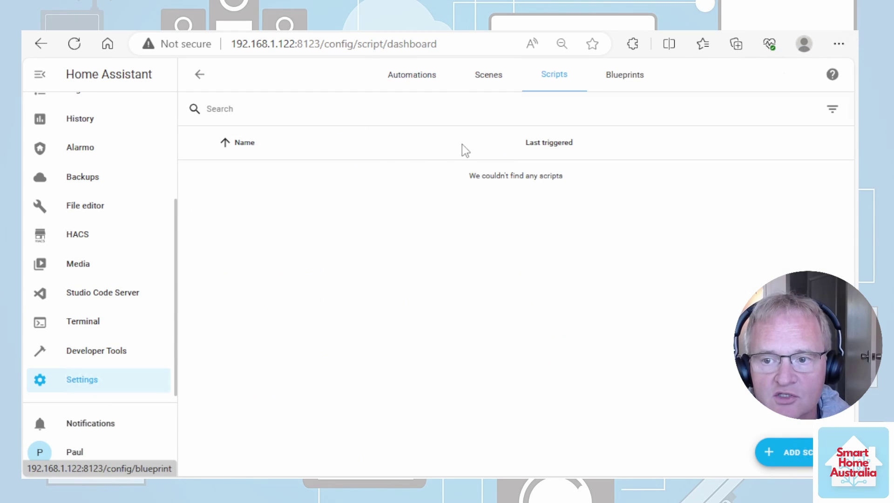
click(792, 452)
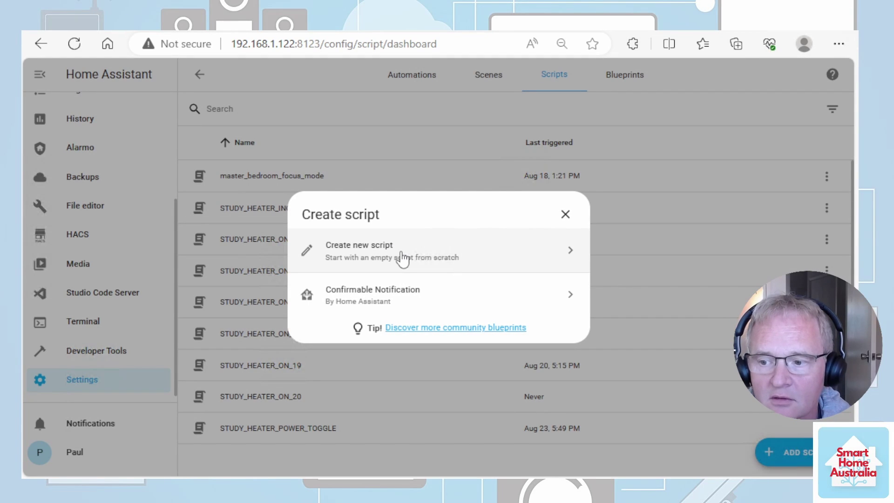
click(402, 257)
text(ALARMO FLASHING LIGHTS)
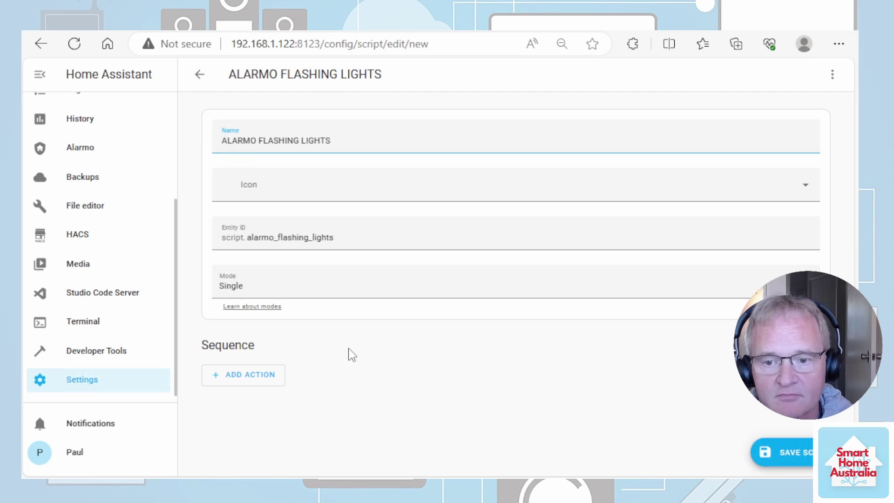
click(482, 399)
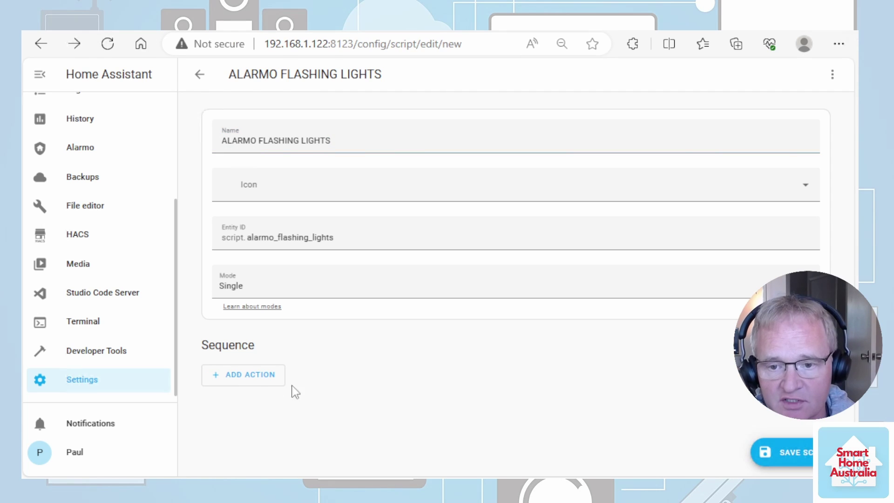
Add a repeat loop with a state condition to the script sequence.
click(245, 388)
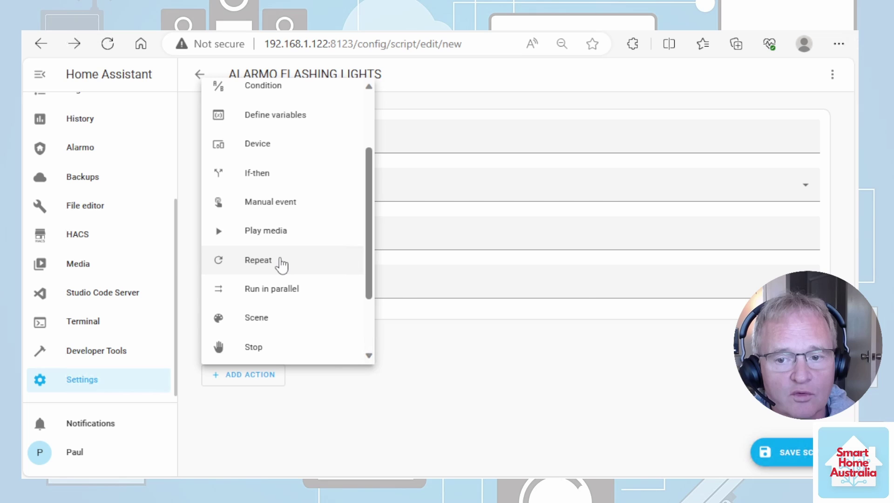
click(280, 260)
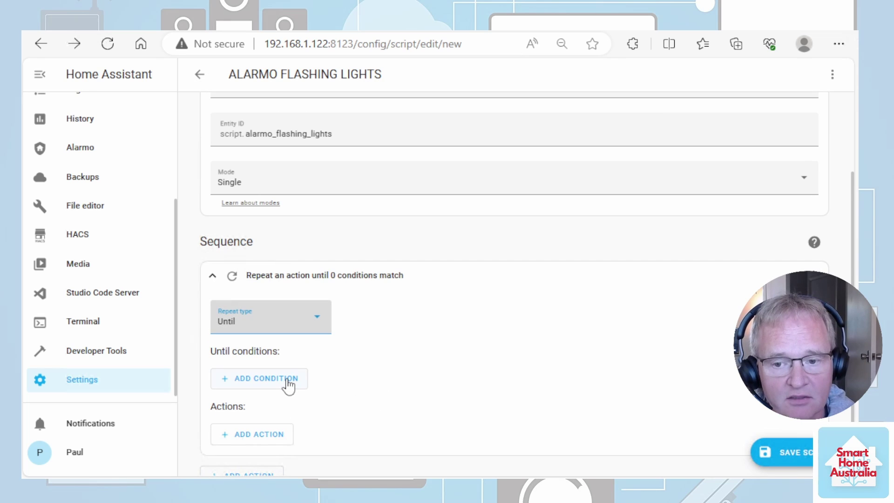
click(288, 382)
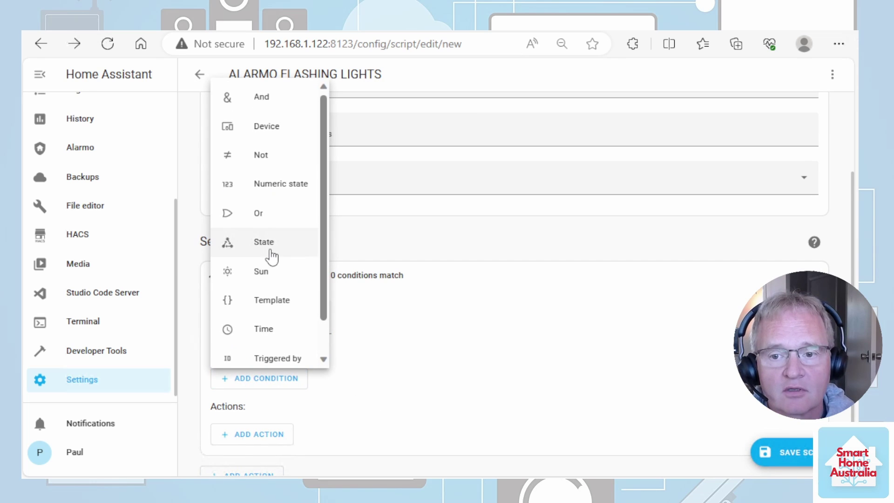
click(263, 242)
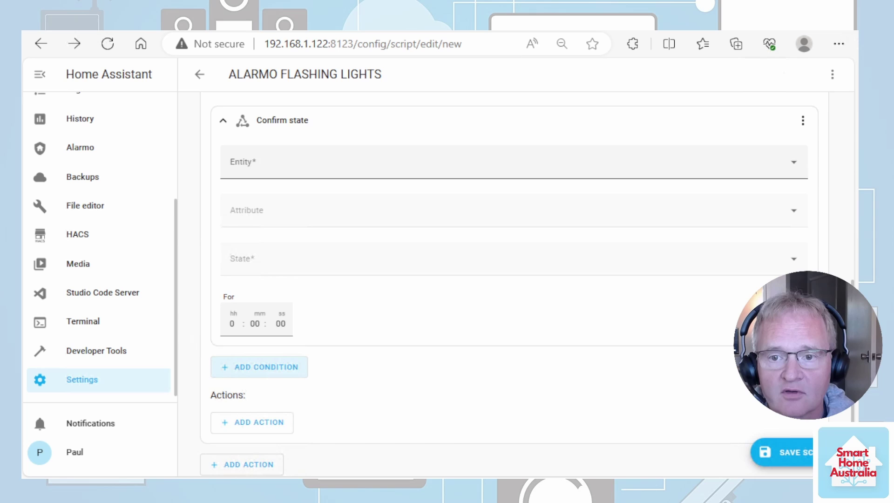
Make the loop's condition check that the Alarmo panel is Disarmed.
click(272, 174)
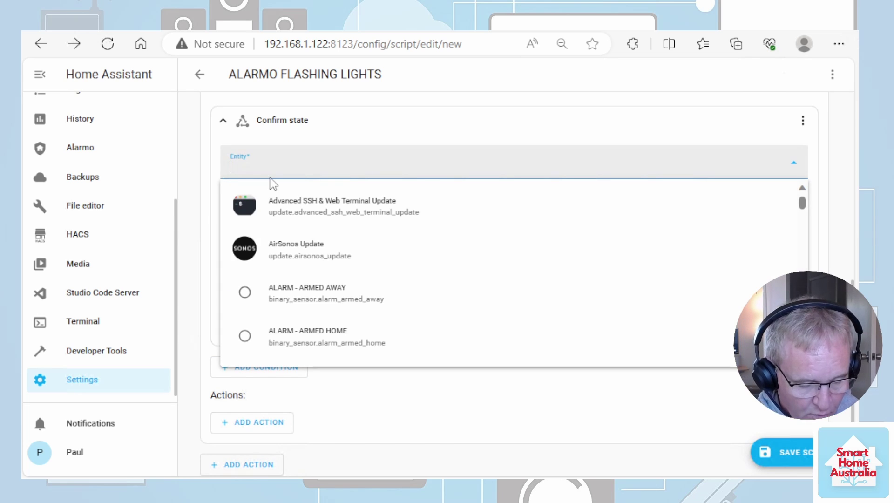
text(ala)
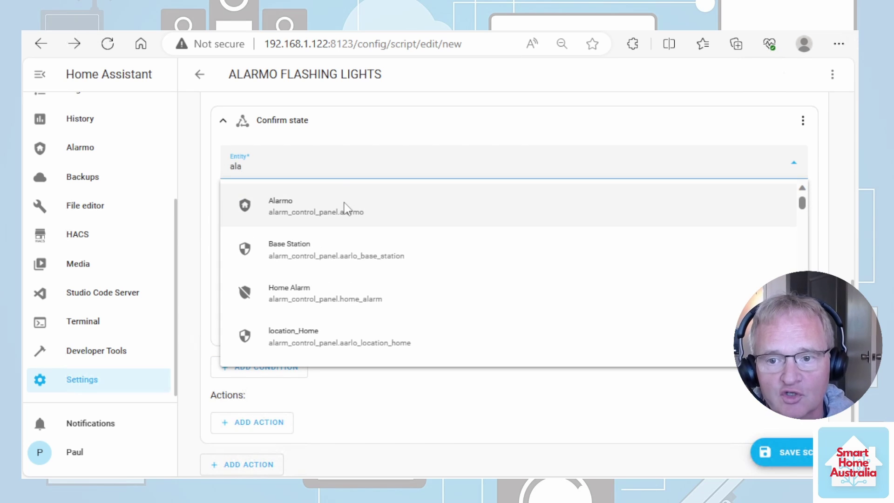
click(342, 207)
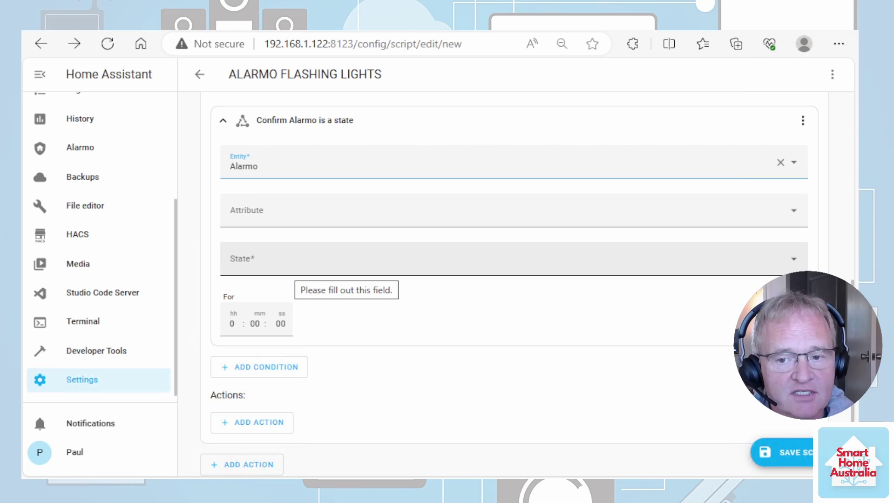
click(307, 258)
scroll(316, 321, down, 3)
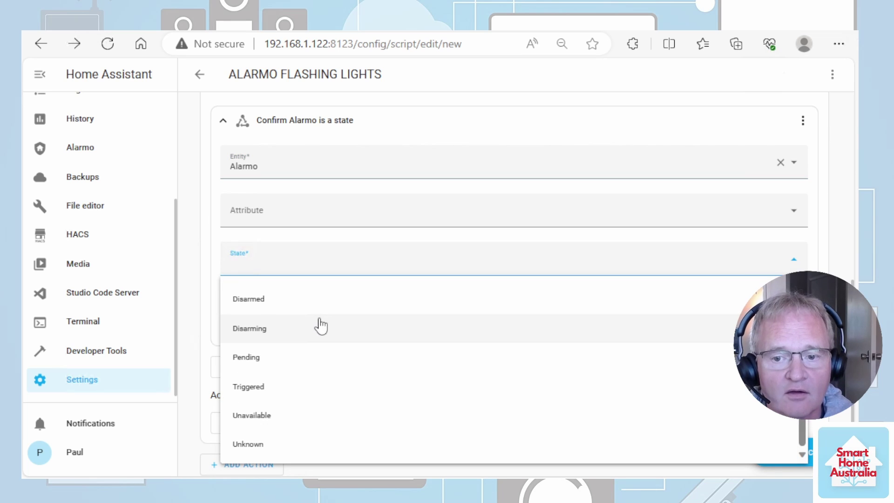
click(274, 300)
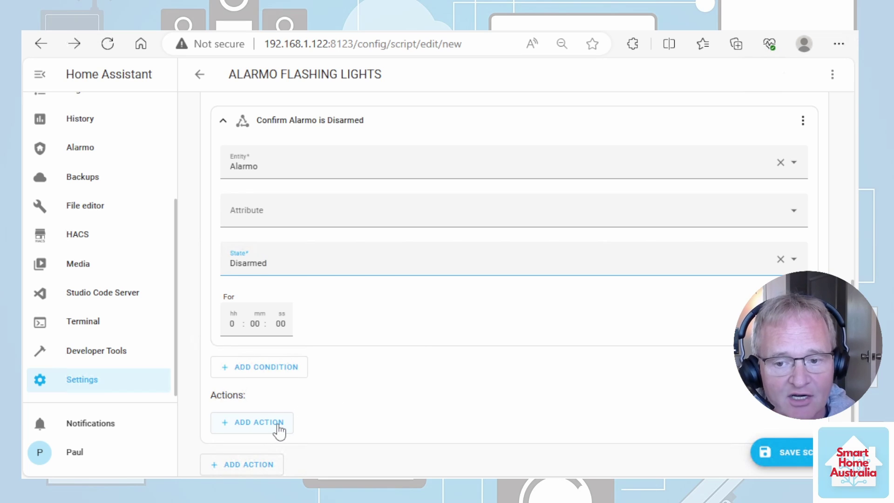
Add a Light: Turn on service call targeting the Lounge Rear Light.
click(278, 425)
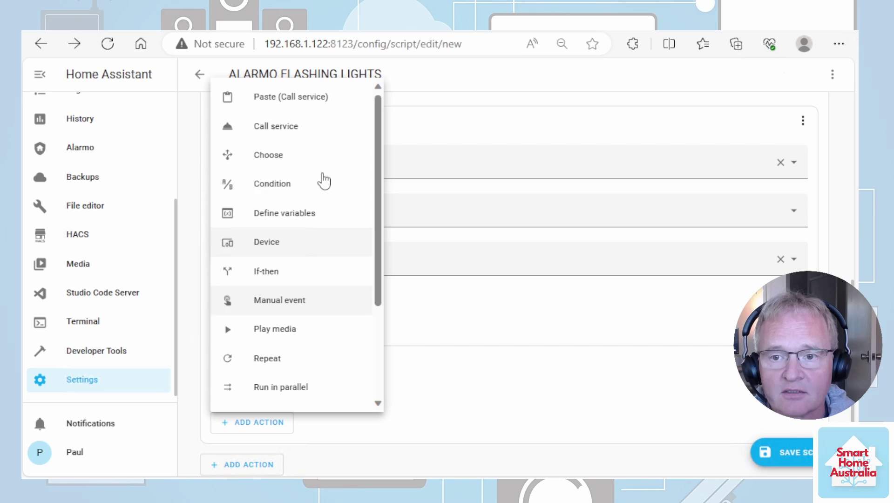
click(342, 127)
scroll(373, 354, down, 1)
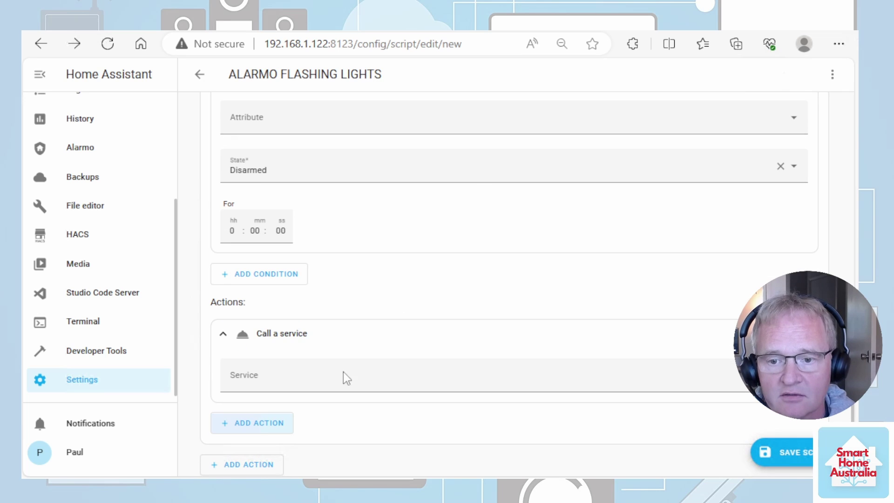
click(343, 375)
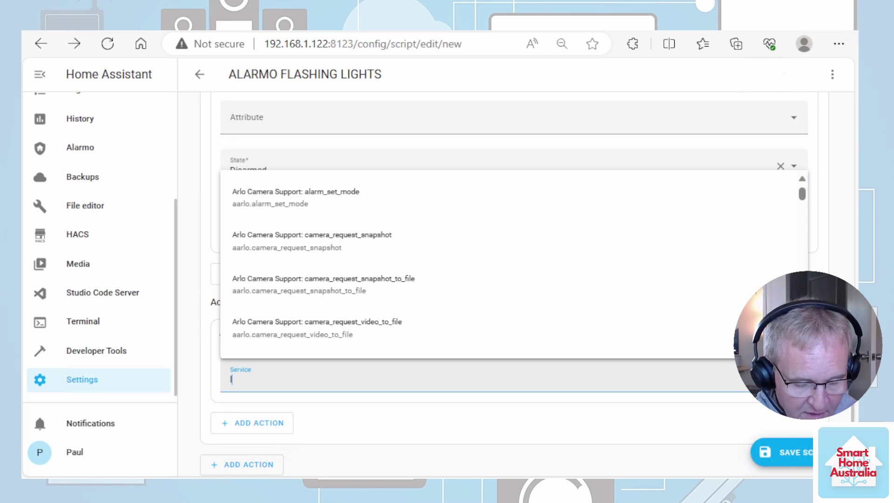
text(light)
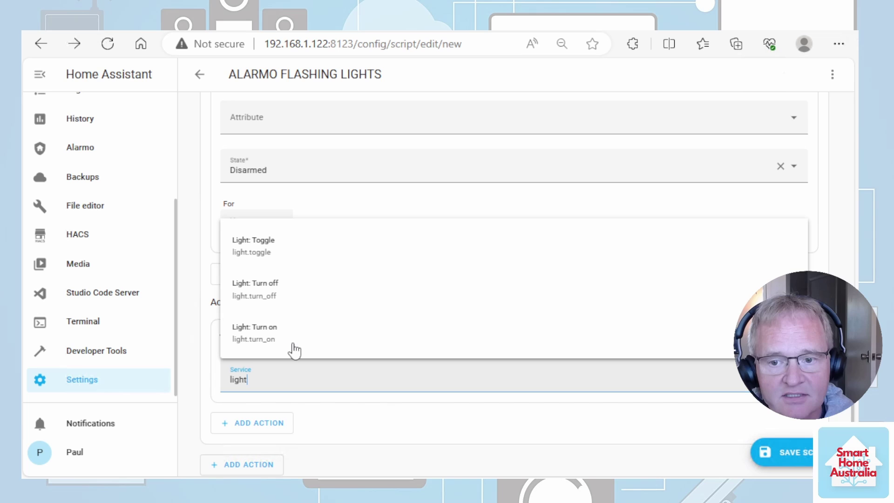
click(278, 339)
scroll(512, 279, down, 3)
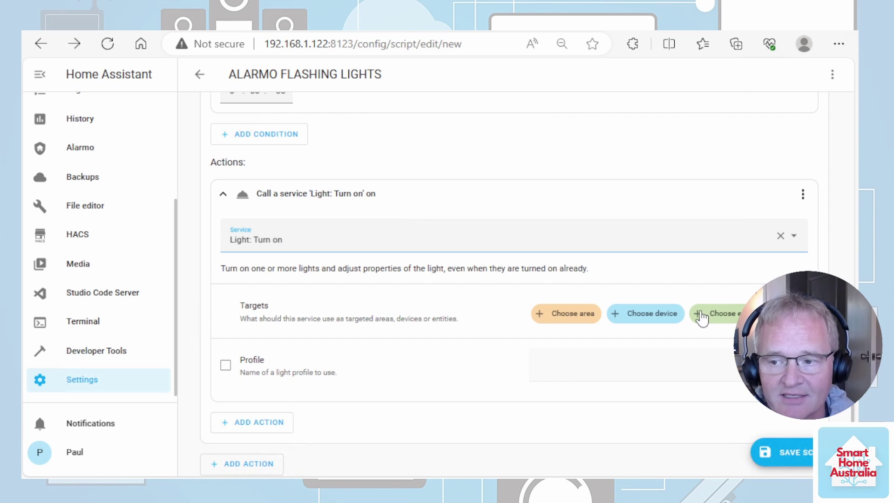
click(701, 319)
scroll(631, 289, down, 1)
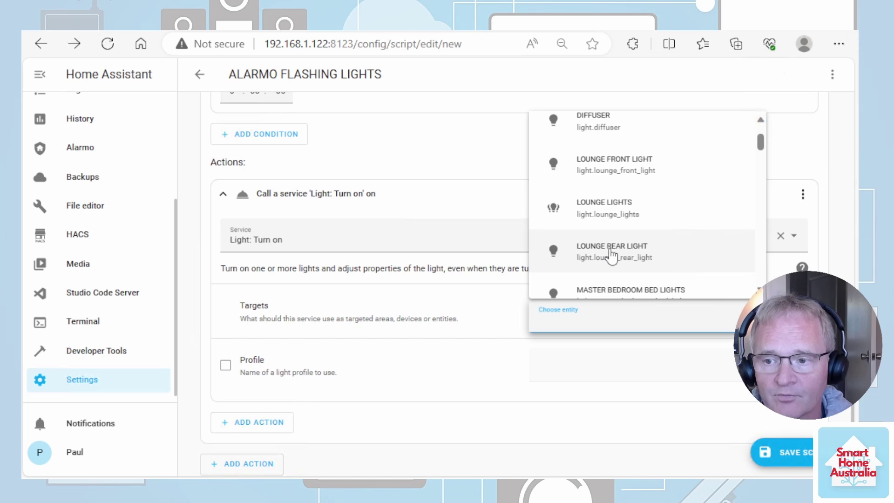
click(611, 251)
scroll(365, 384, down, 2)
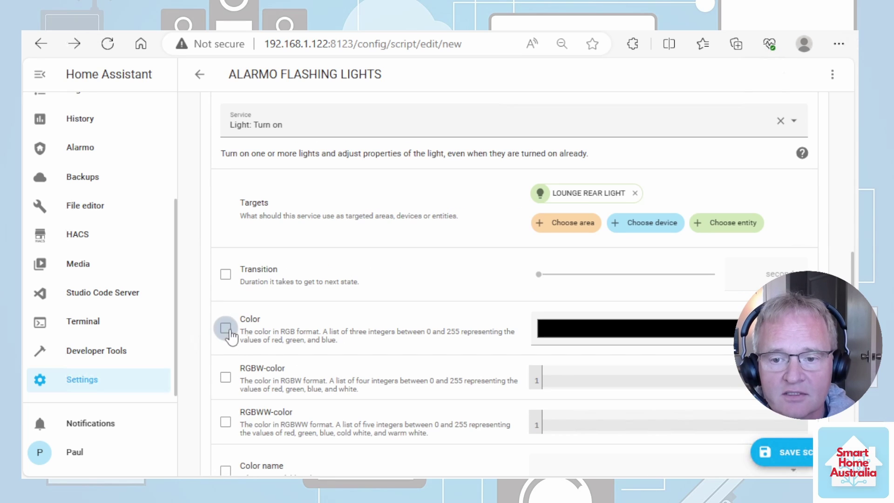
Enable the Color option and set the light colour to red.
click(226, 328)
click(655, 329)
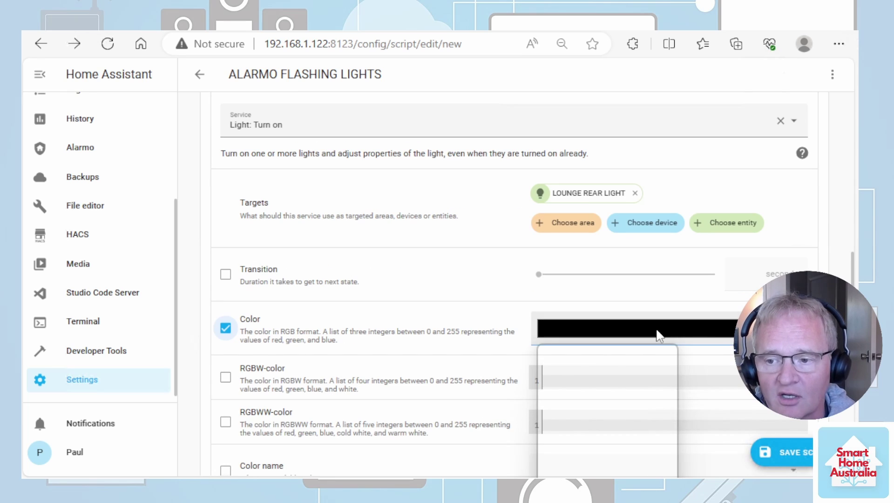
drag(670, 359, 675, 346)
scroll(250, 442, down, 10)
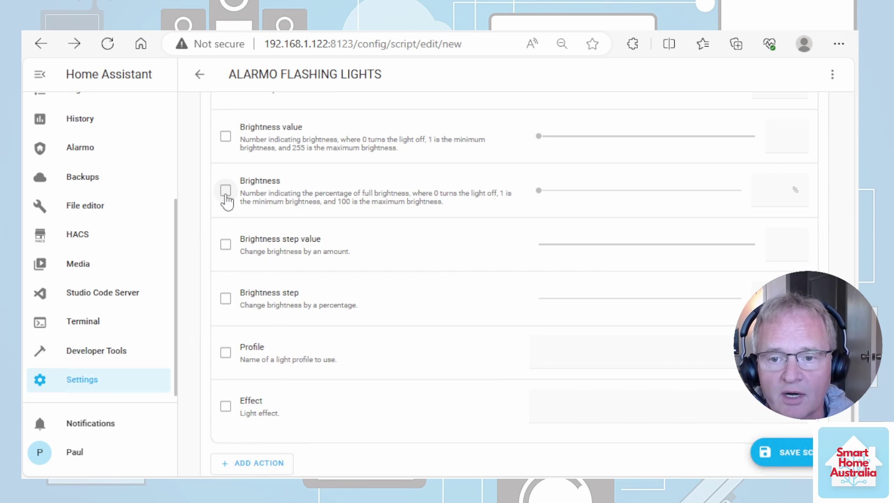
Enable Brightness and set it to 100%.
click(225, 190)
click(782, 191)
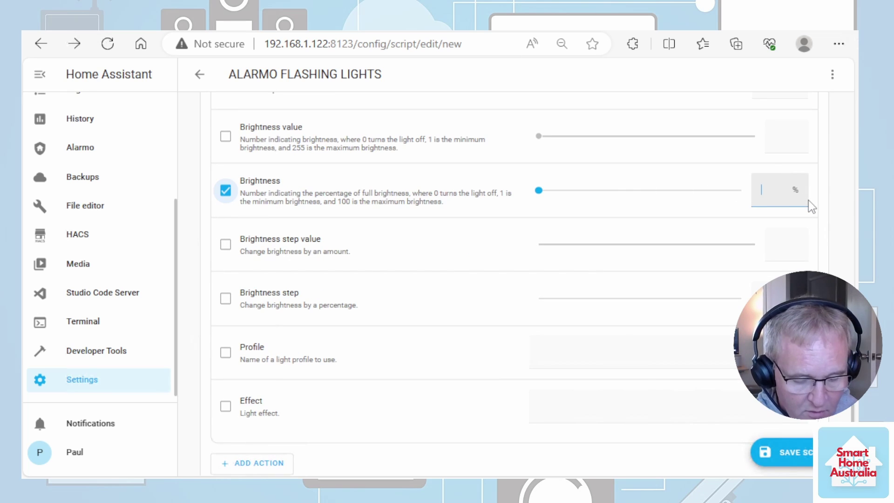
text(100)
scroll(355, 333, down, 1)
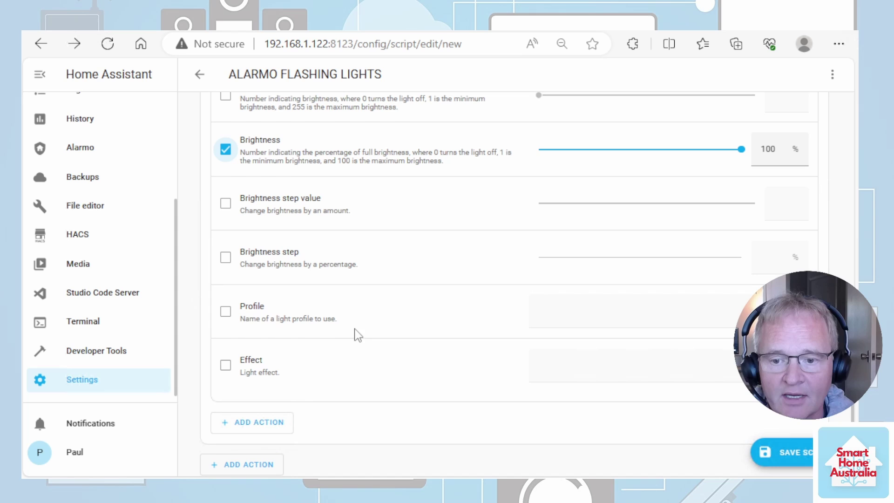
click(276, 435)
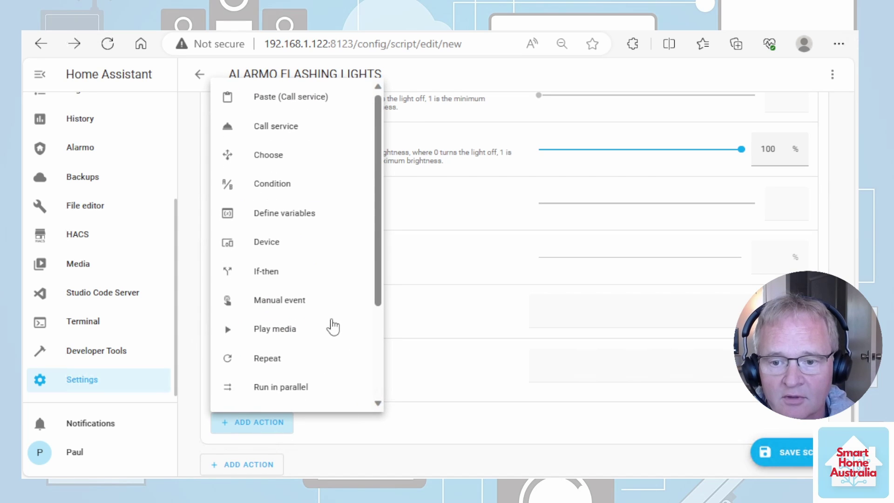
Add a delay of 1 second after the Lounge Rear Light action.
scroll(329, 324, down, 3)
click(298, 394)
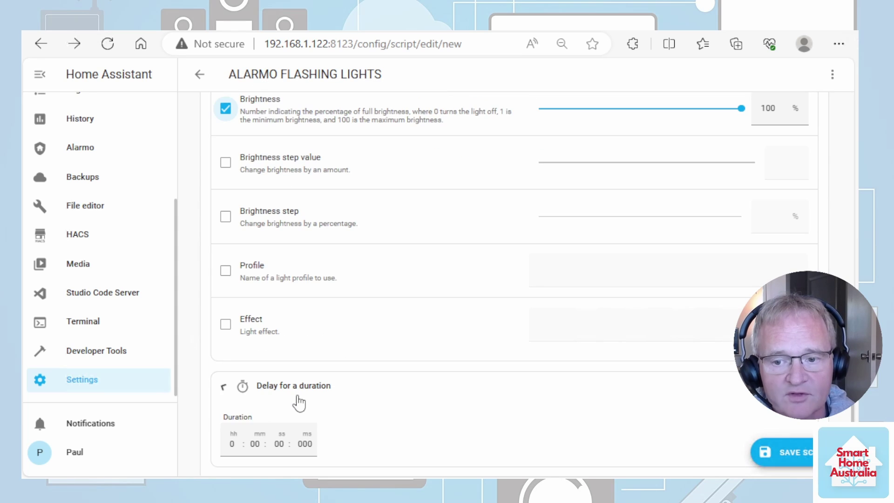
click(280, 442)
text(1)
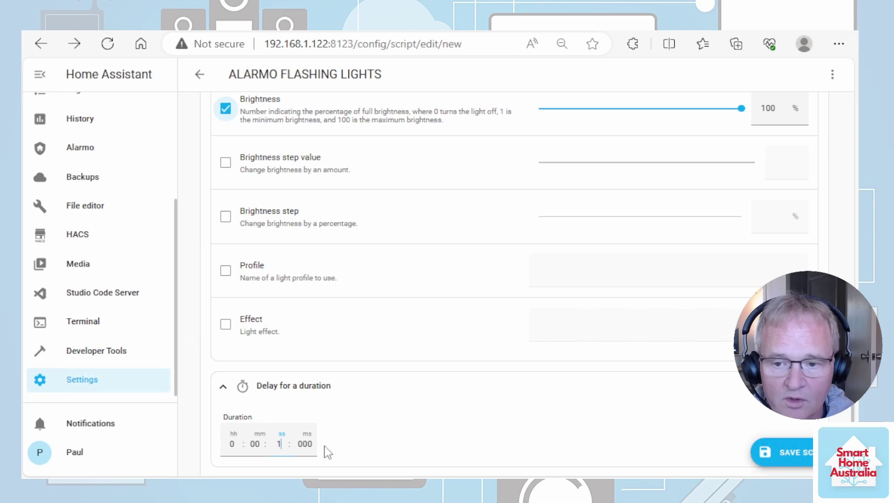
scroll(538, 370, down, 1)
scroll(539, 373, up, 8)
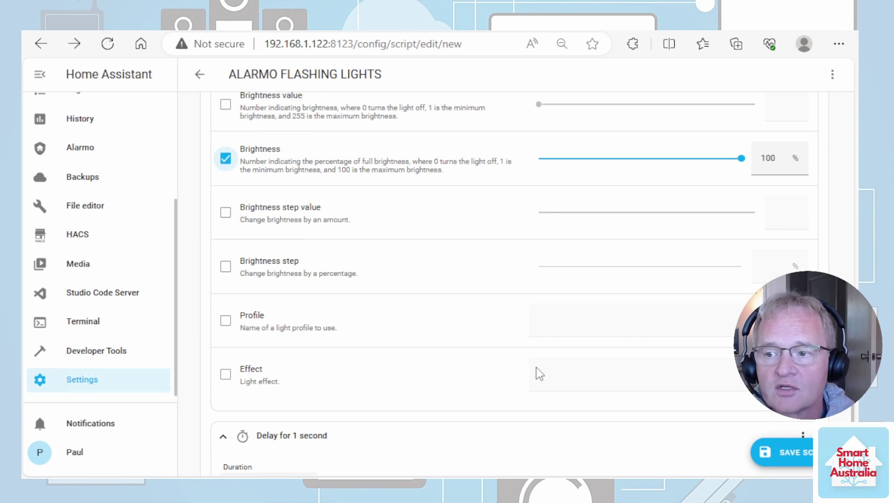
scroll(538, 372, up, 5)
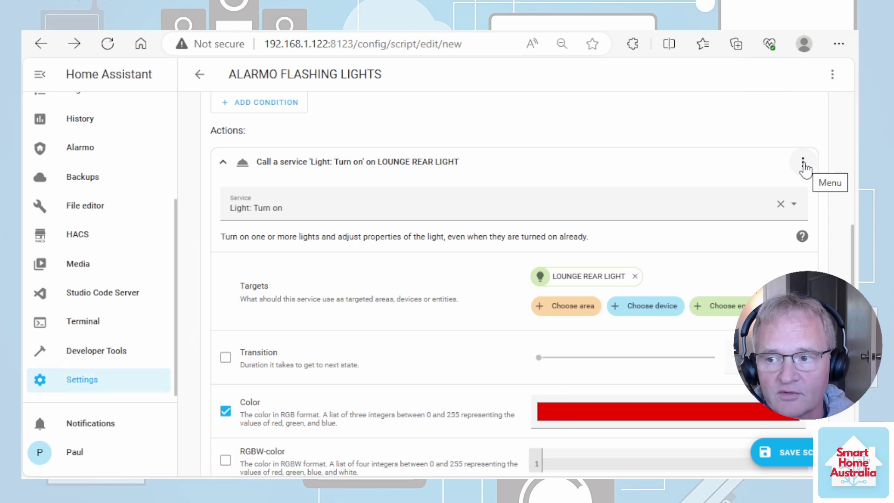
click(802, 163)
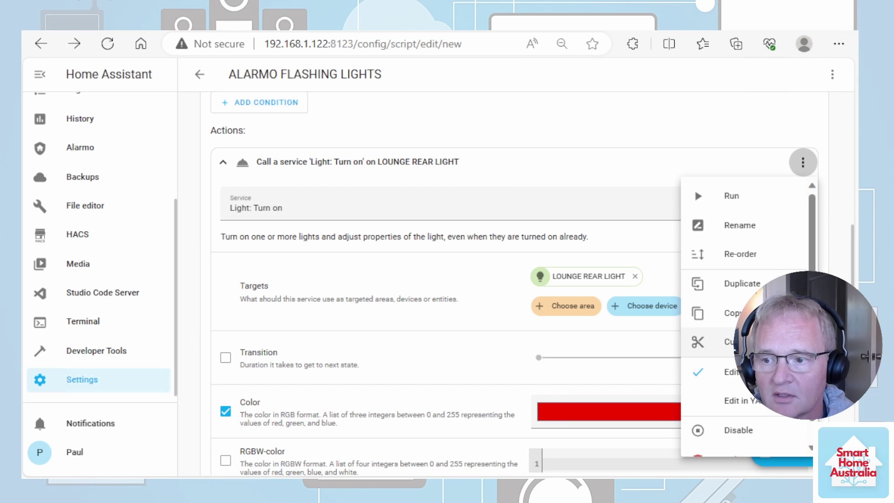
Paste a copy of the red Lounge Rear Light action after the delay, brightness lowered to 50%.
key(Escape)
scroll(490, 266, down, 15)
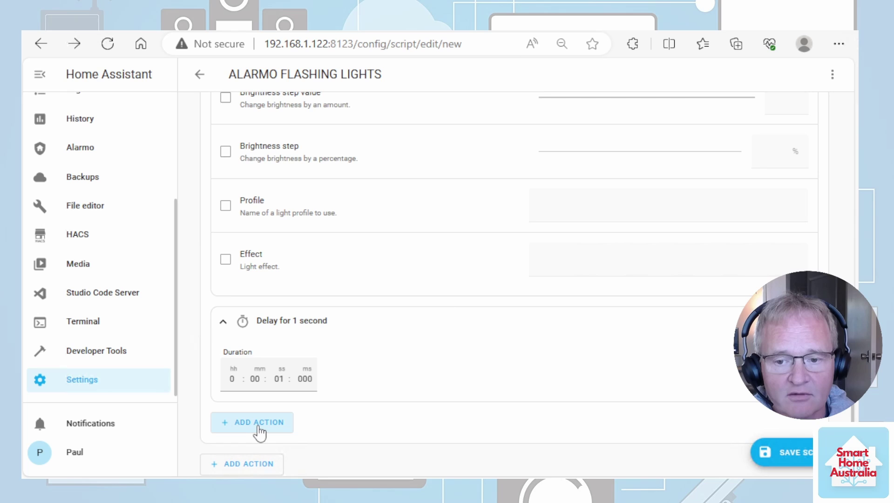
click(259, 423)
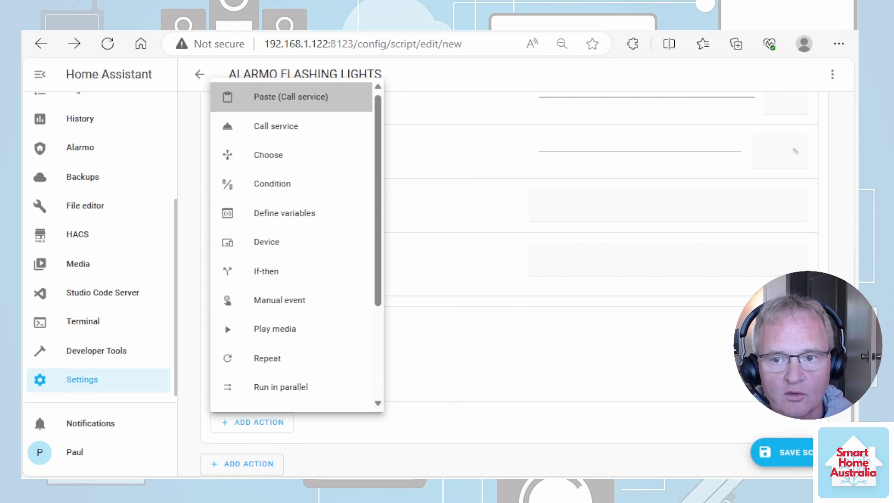
click(279, 97)
scroll(326, 382, down, 4)
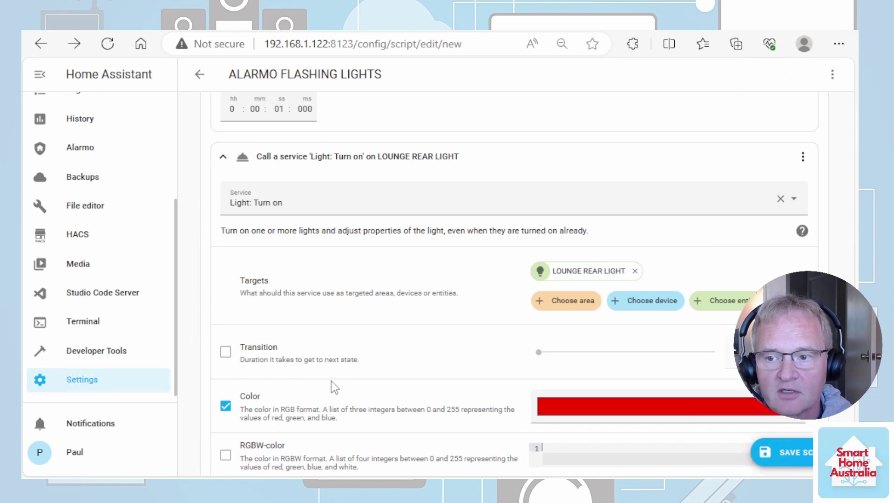
scroll(331, 381, down, 10)
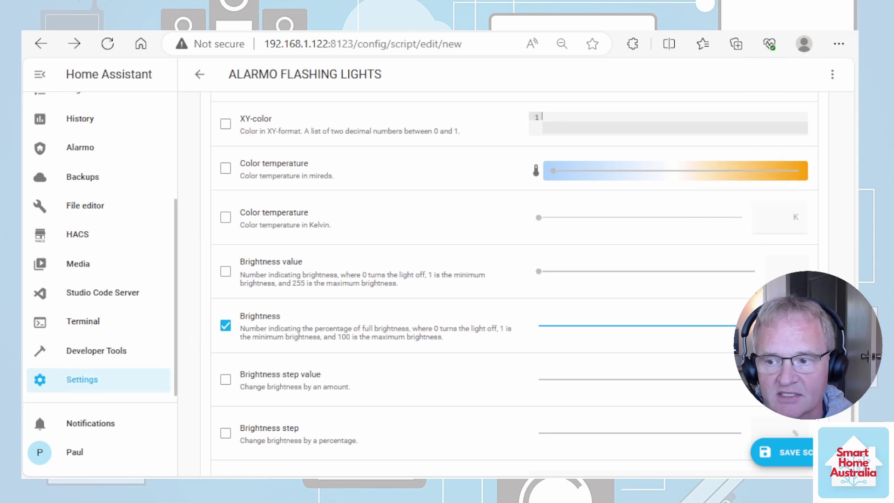
click(640, 324)
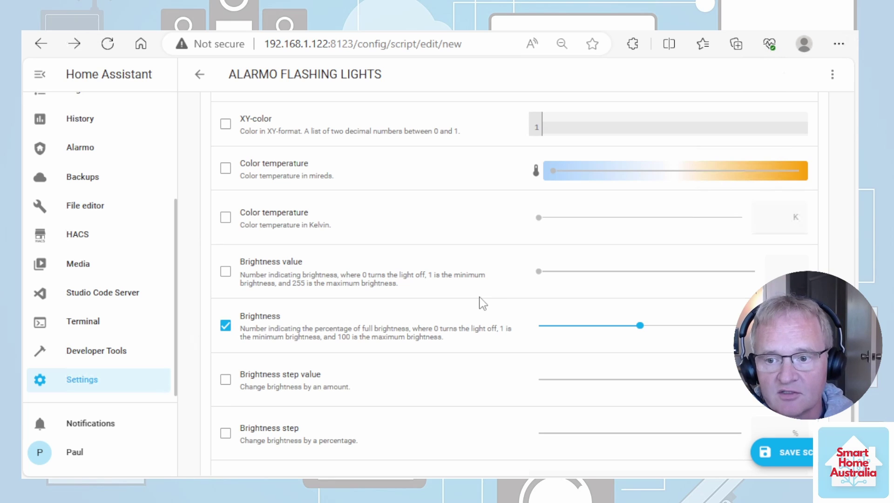
scroll(482, 303, down, 3)
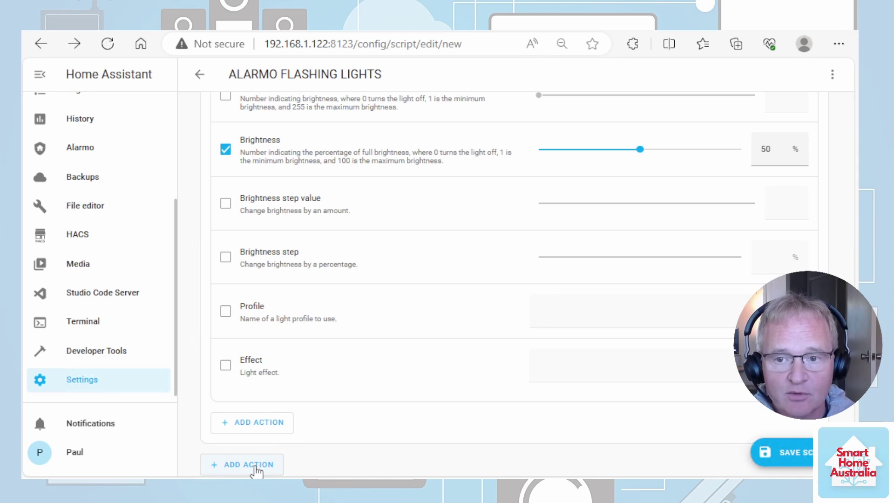
Paste another copy of the Lounge Rear Light turn-on action into the script.
click(256, 466)
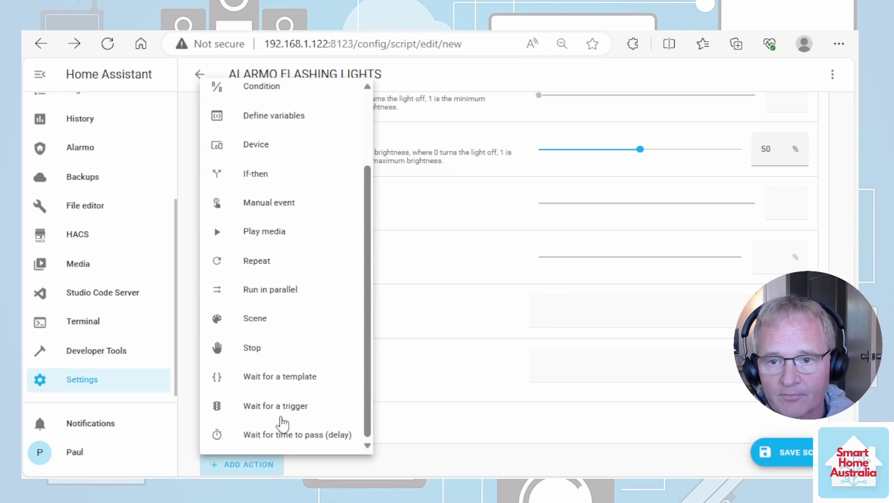
scroll(279, 120, up, 3)
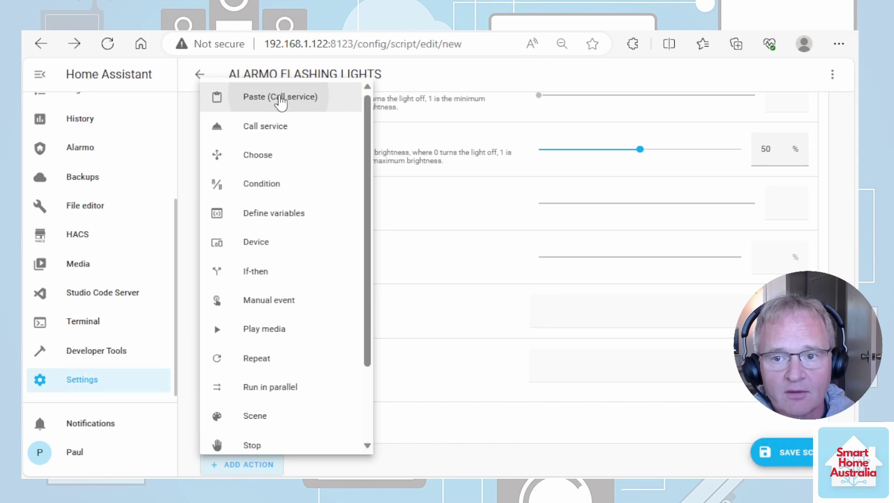
click(279, 98)
scroll(484, 329, down, 6)
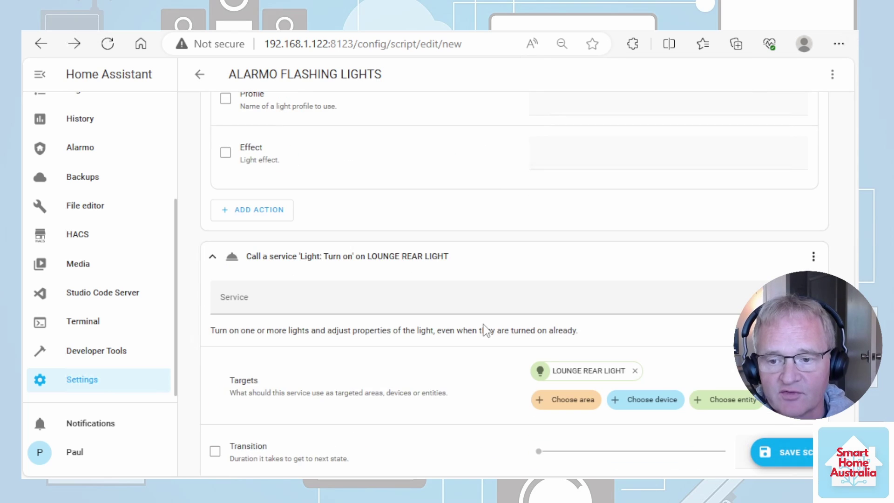
scroll(486, 330, down, 1)
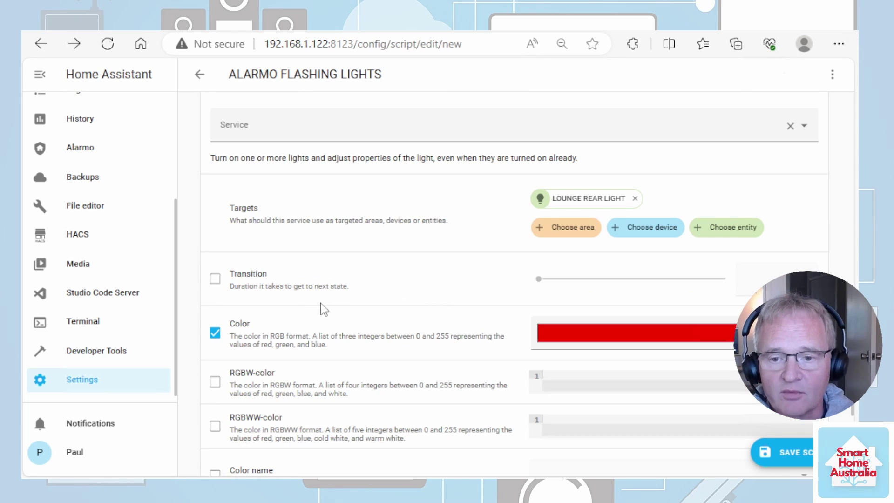
Switch the pasted step from colour to colour temperature, brightness 72%, and save the script.
click(215, 333)
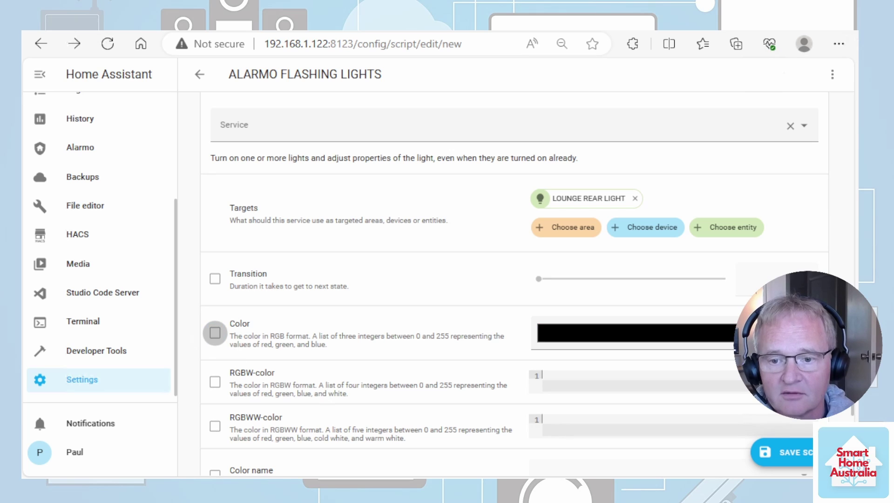
scroll(218, 342, down, 3)
scroll(231, 410, down, 2)
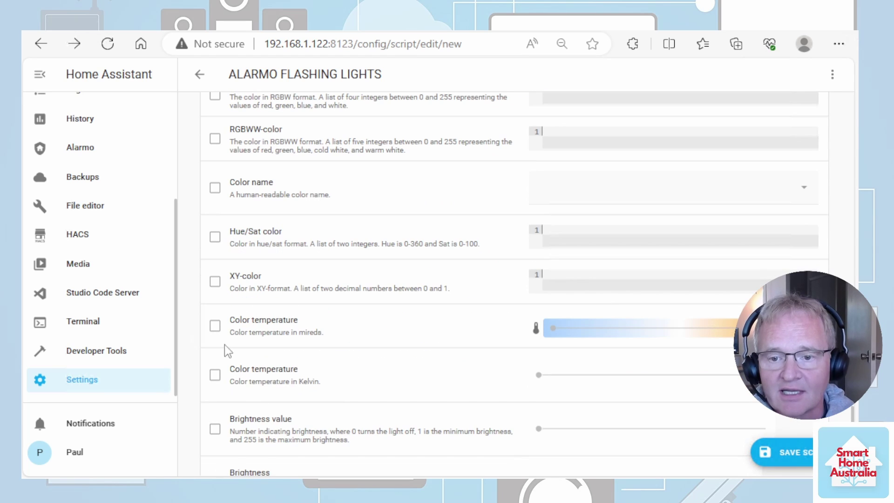
click(215, 328)
click(681, 328)
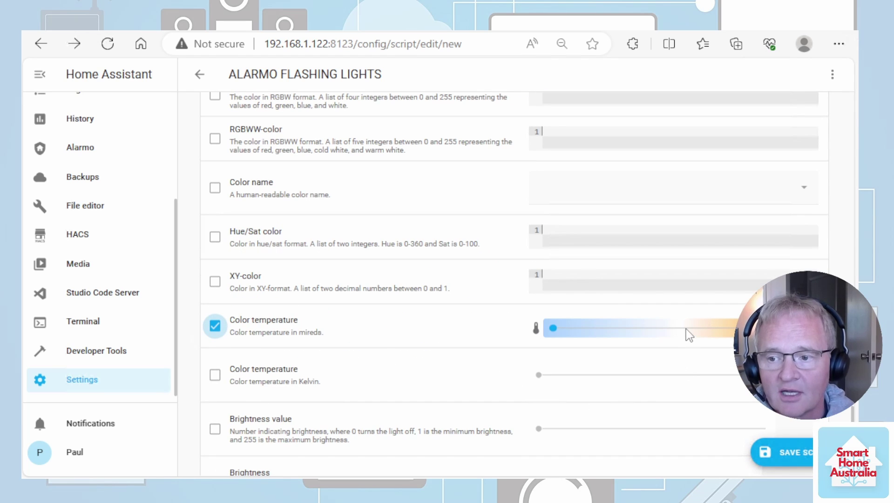
click(685, 328)
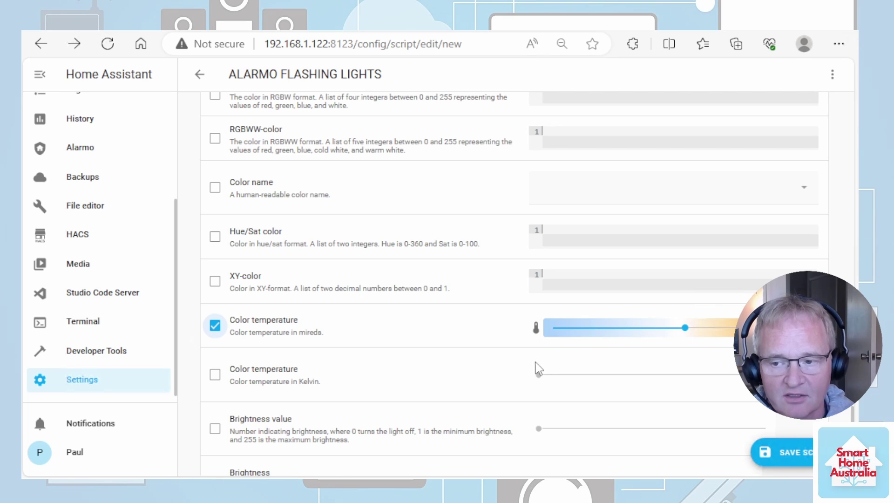
scroll(359, 378, down, 2)
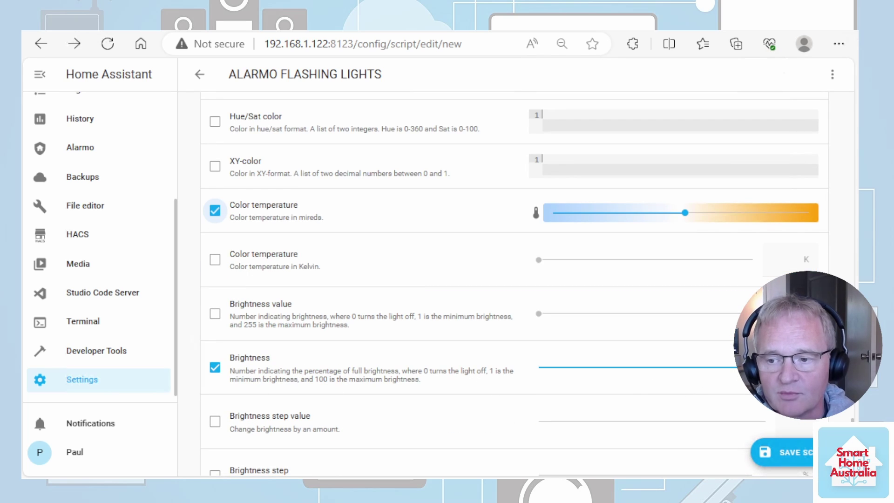
drag(734, 367, 687, 370)
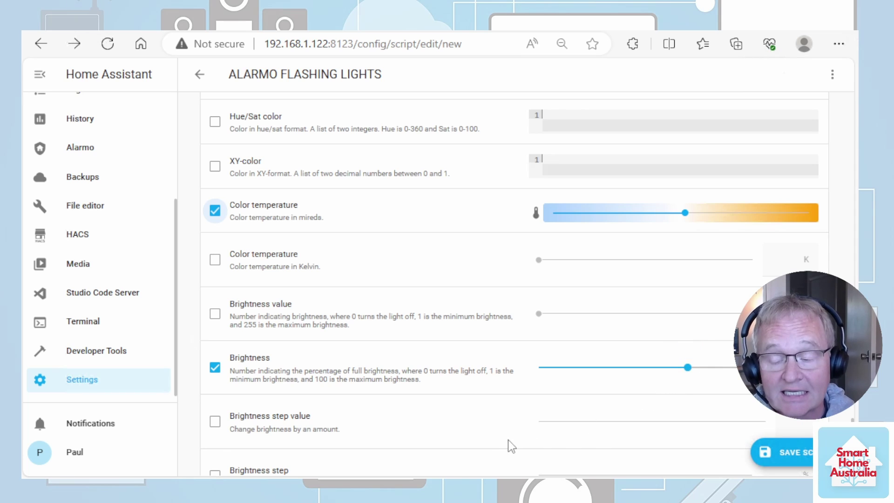
click(791, 459)
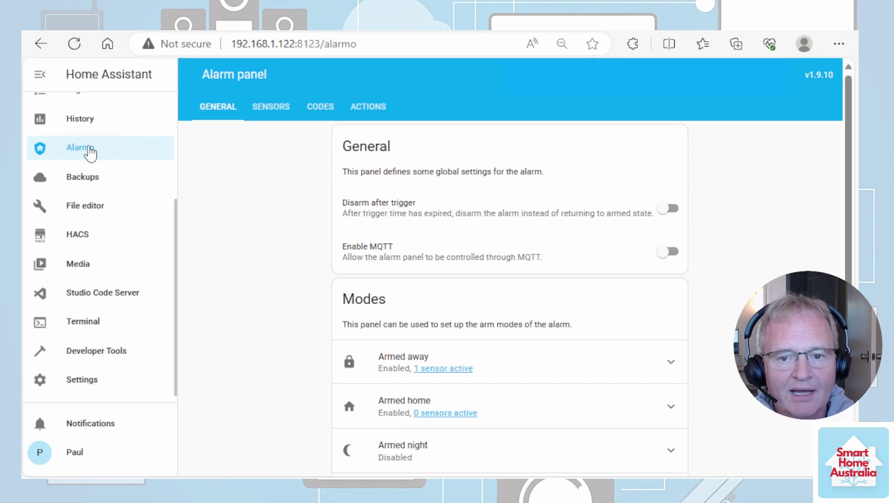
Add an Alarmo action that runs the ALARMO FLASHING LIGHTS script when the alarm is triggered.
click(367, 107)
scroll(335, 363, down, 2)
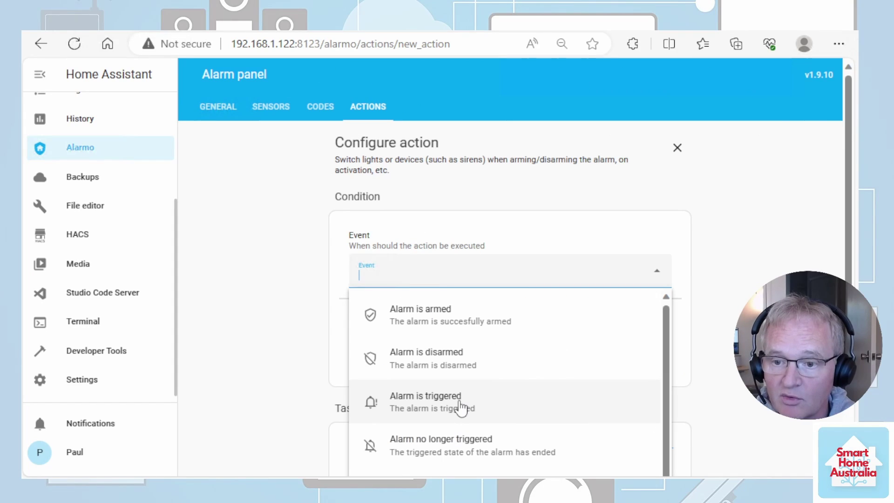
click(461, 401)
scroll(355, 309, down, 1)
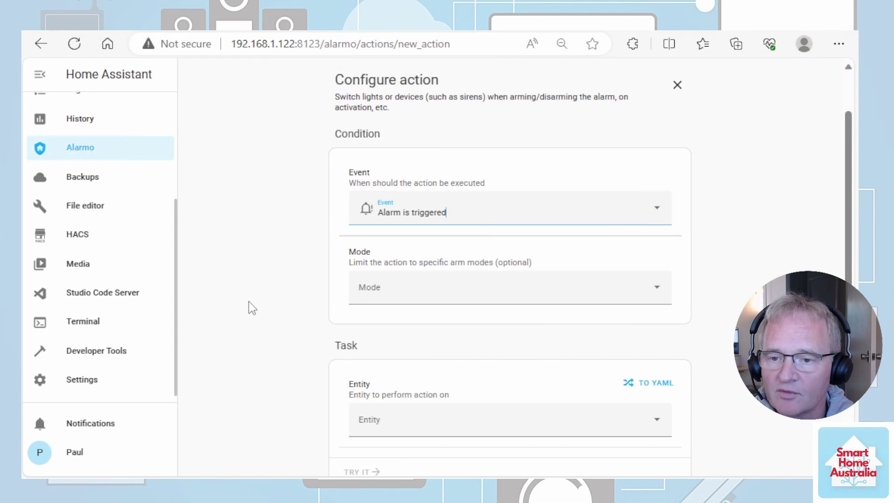
scroll(250, 308, down, 1)
click(354, 357)
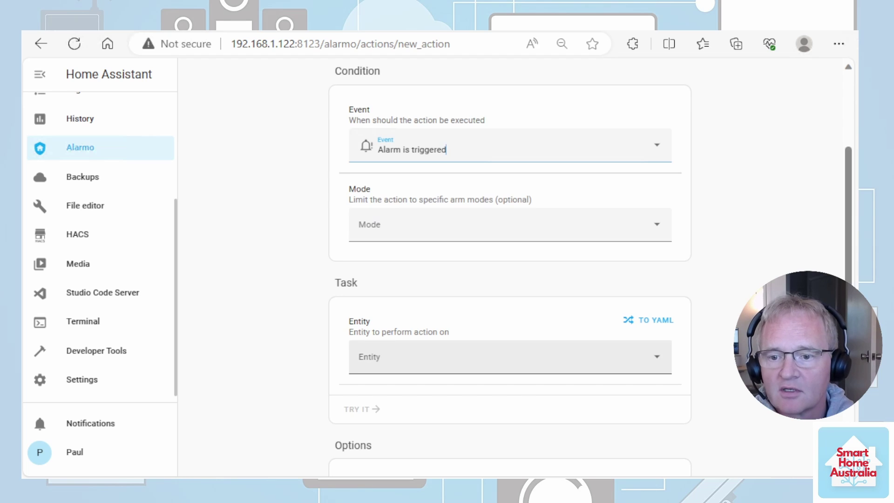
text(alarmo)
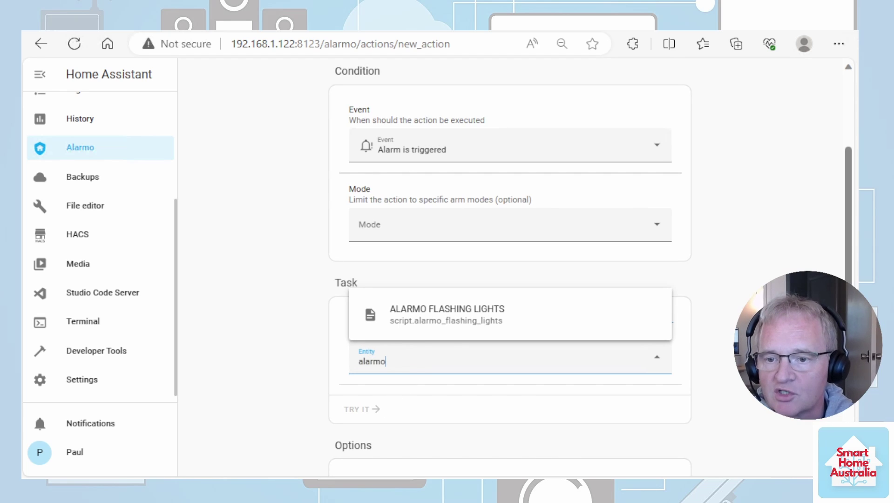
click(454, 328)
scroll(254, 372, down, 4)
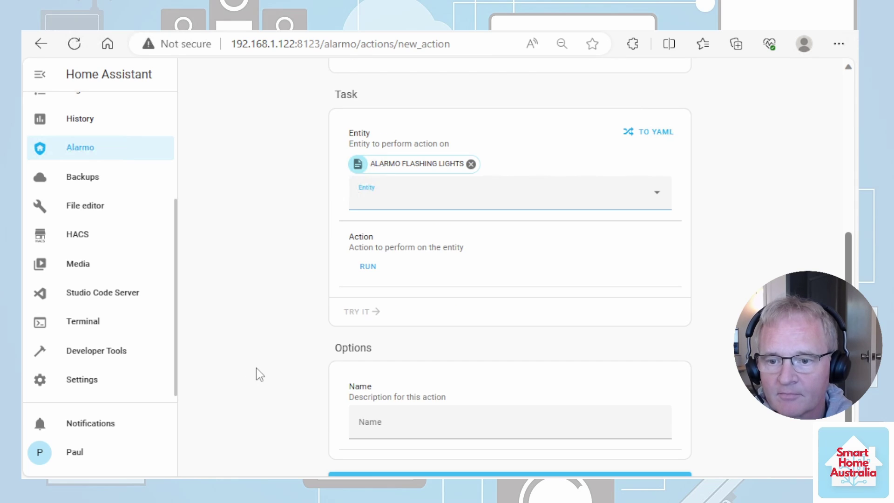
click(366, 269)
Name the action 'ALARMO FLASHING LIGHT' and save it.
click(441, 433)
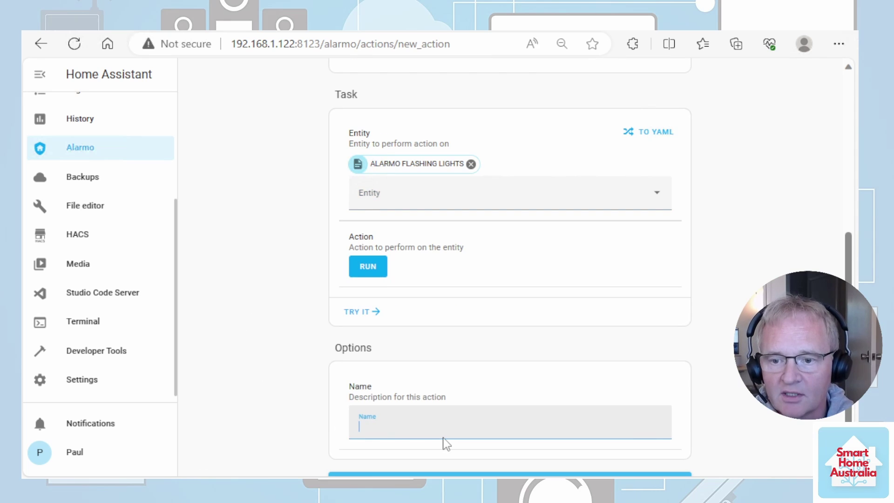
text(ALARMO FLASHING LIGHT)
scroll(465, 443, down, 1)
click(510, 454)
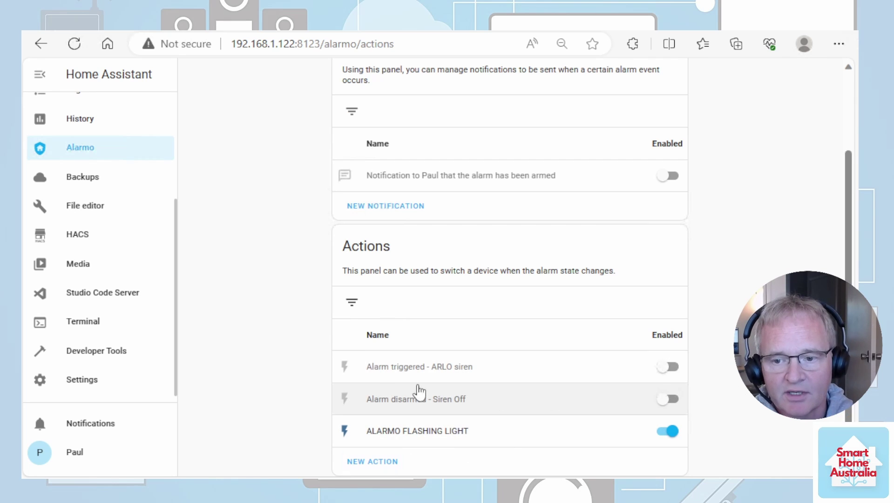
Enter the alarm code on the Alarmo dashboard and arm the alarm in away mode.
scroll(93, 256, up, 3)
click(113, 142)
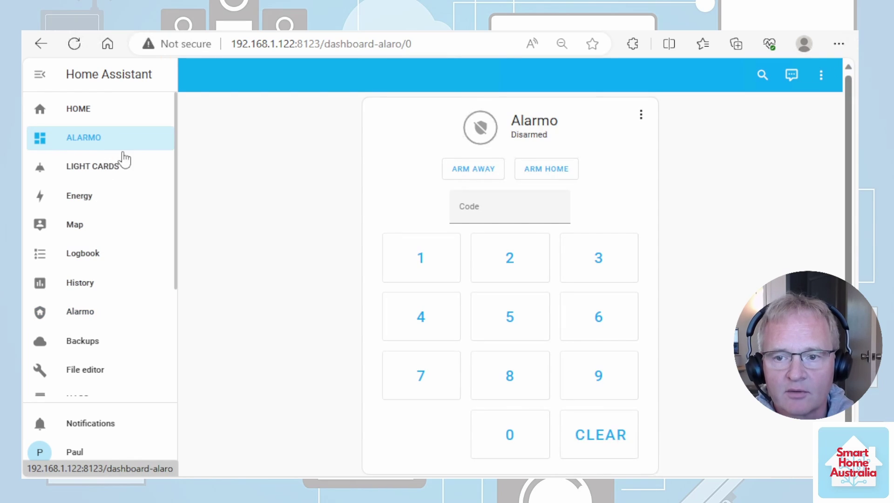
click(453, 327)
click(598, 260)
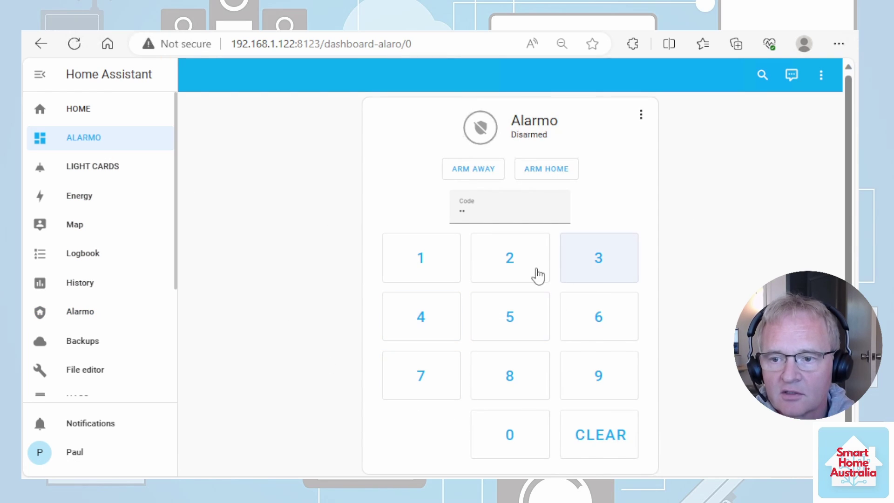
click(534, 275)
click(415, 269)
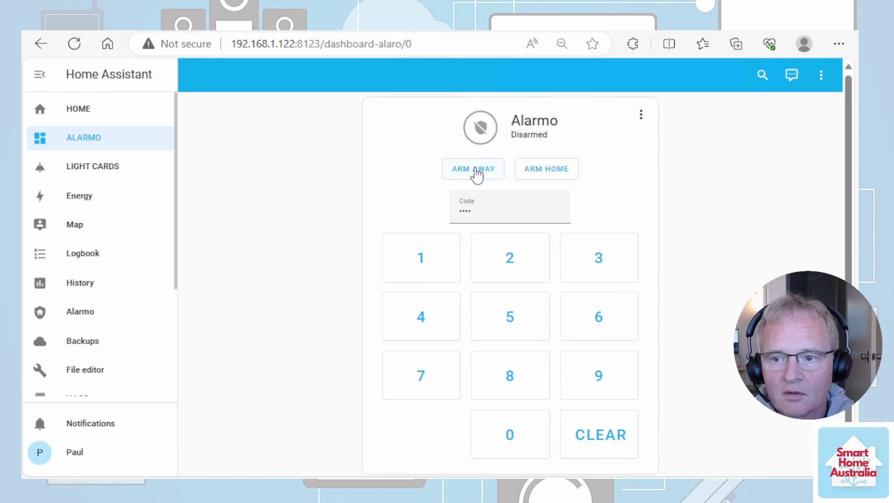
click(470, 170)
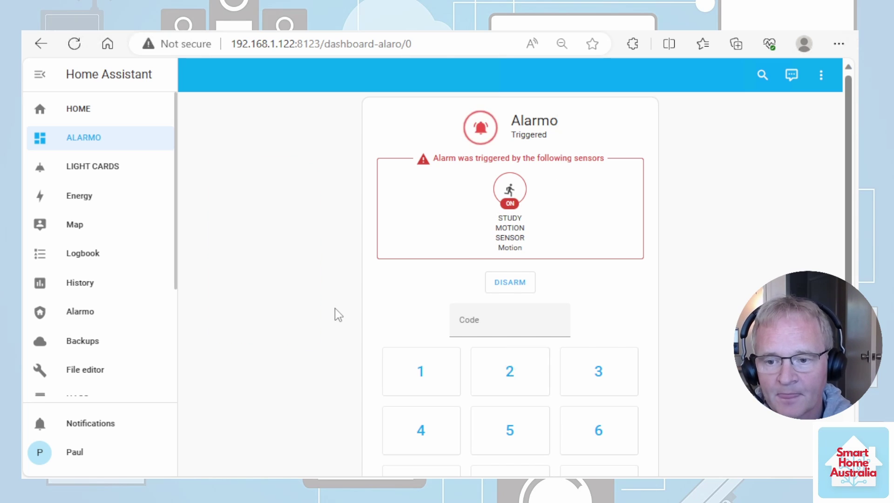
Enter the alarm code and disarm the triggered alarm.
click(425, 432)
click(425, 432)
click(571, 386)
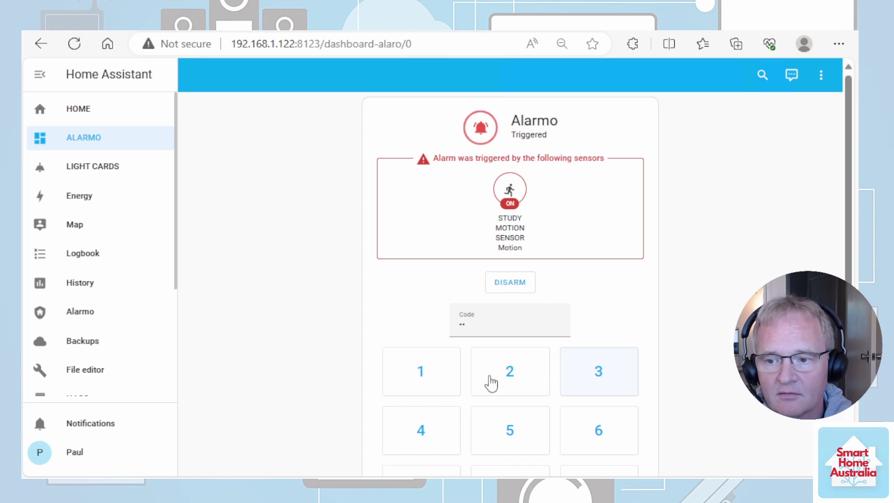
click(490, 383)
click(508, 287)
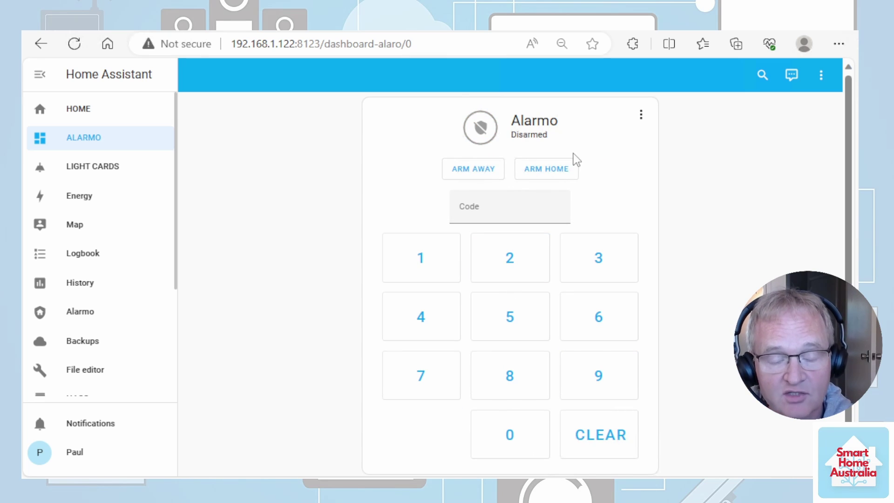
Set Armed away's exit delay and entry delay to 30 seconds each.
click(80, 311)
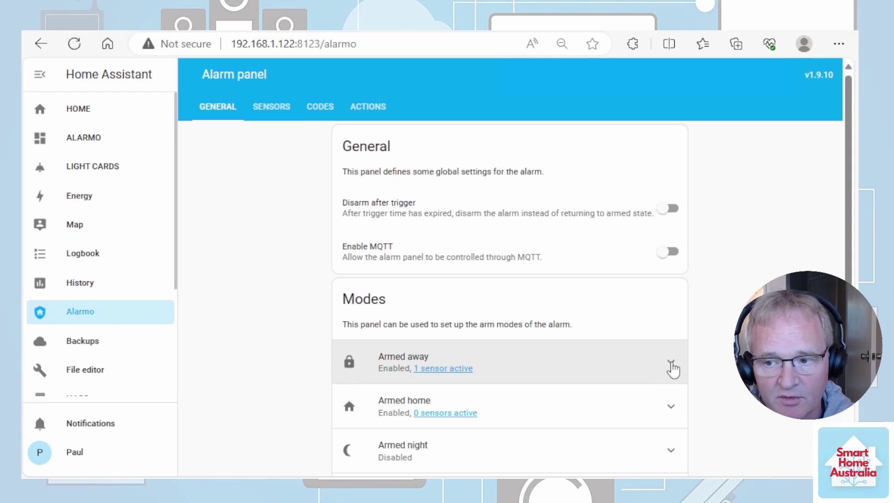
click(670, 365)
scroll(409, 289, down, 5)
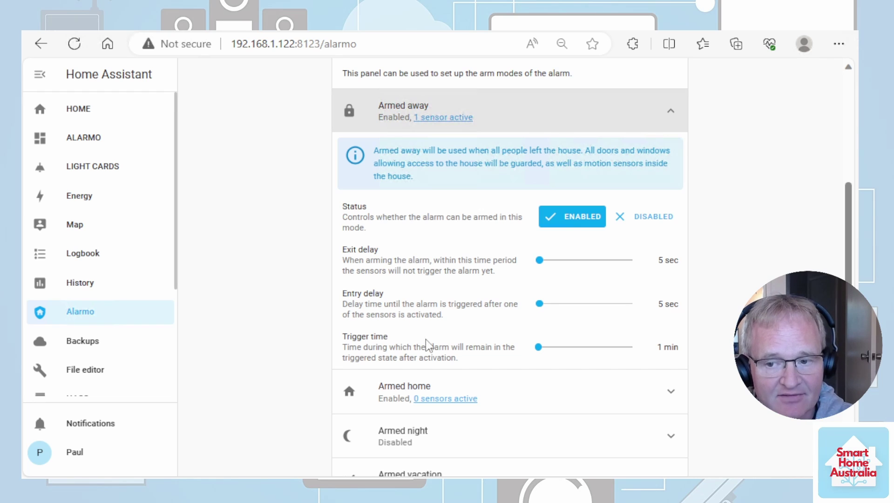
drag(539, 261, 552, 261)
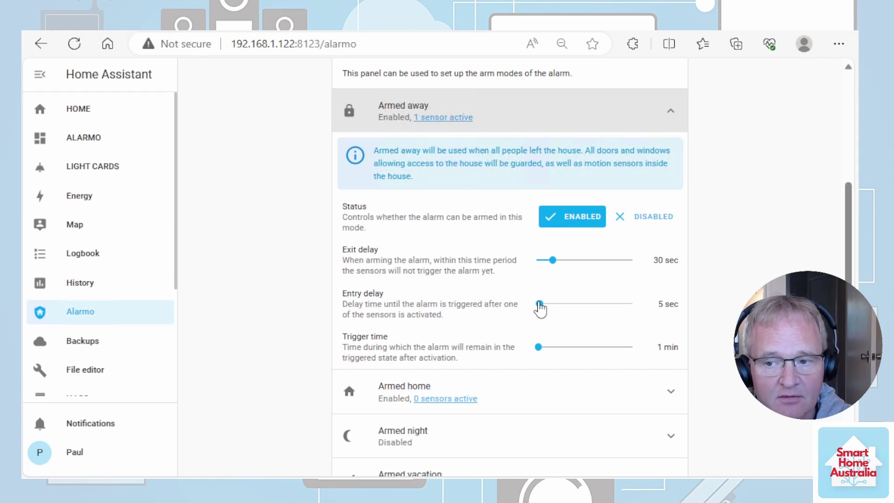
drag(540, 304, 553, 304)
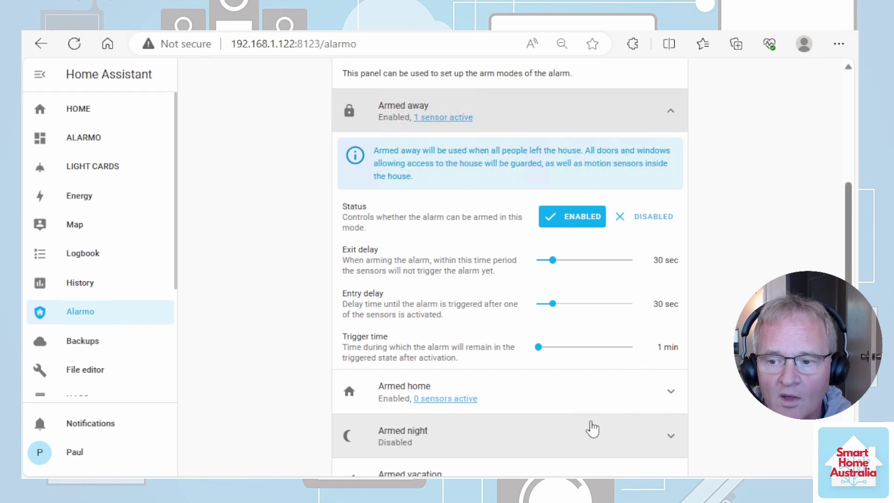
click(672, 399)
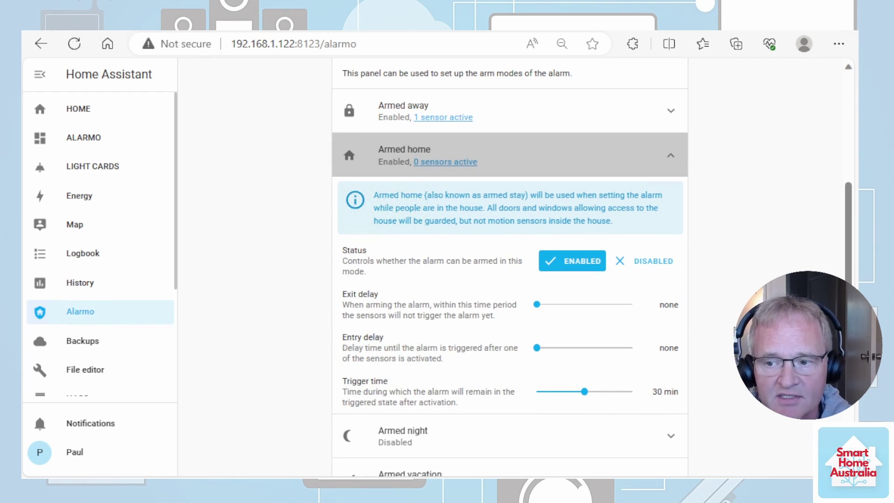